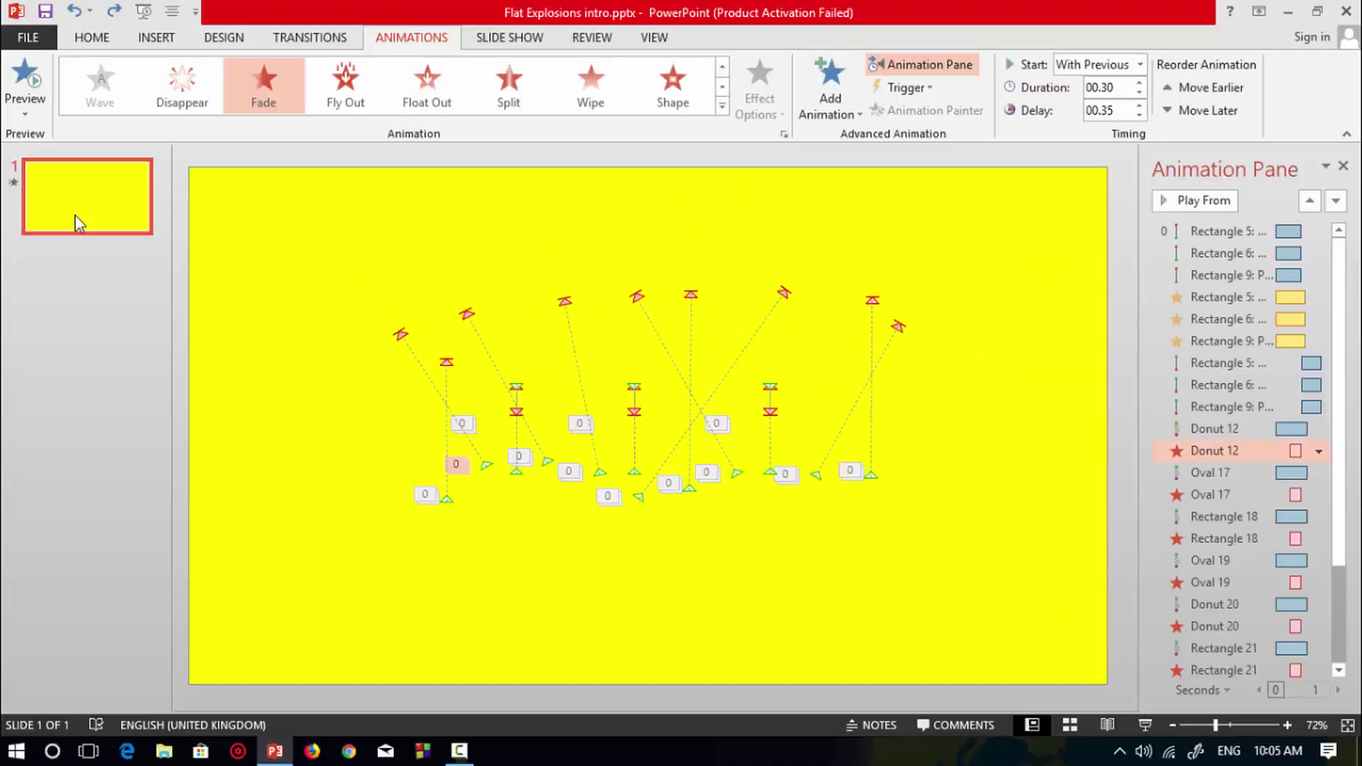
Step: Add a new second slide after slide 1 and delete its placeholders
right_click(73, 209)
click(126, 325)
click(237, 366)
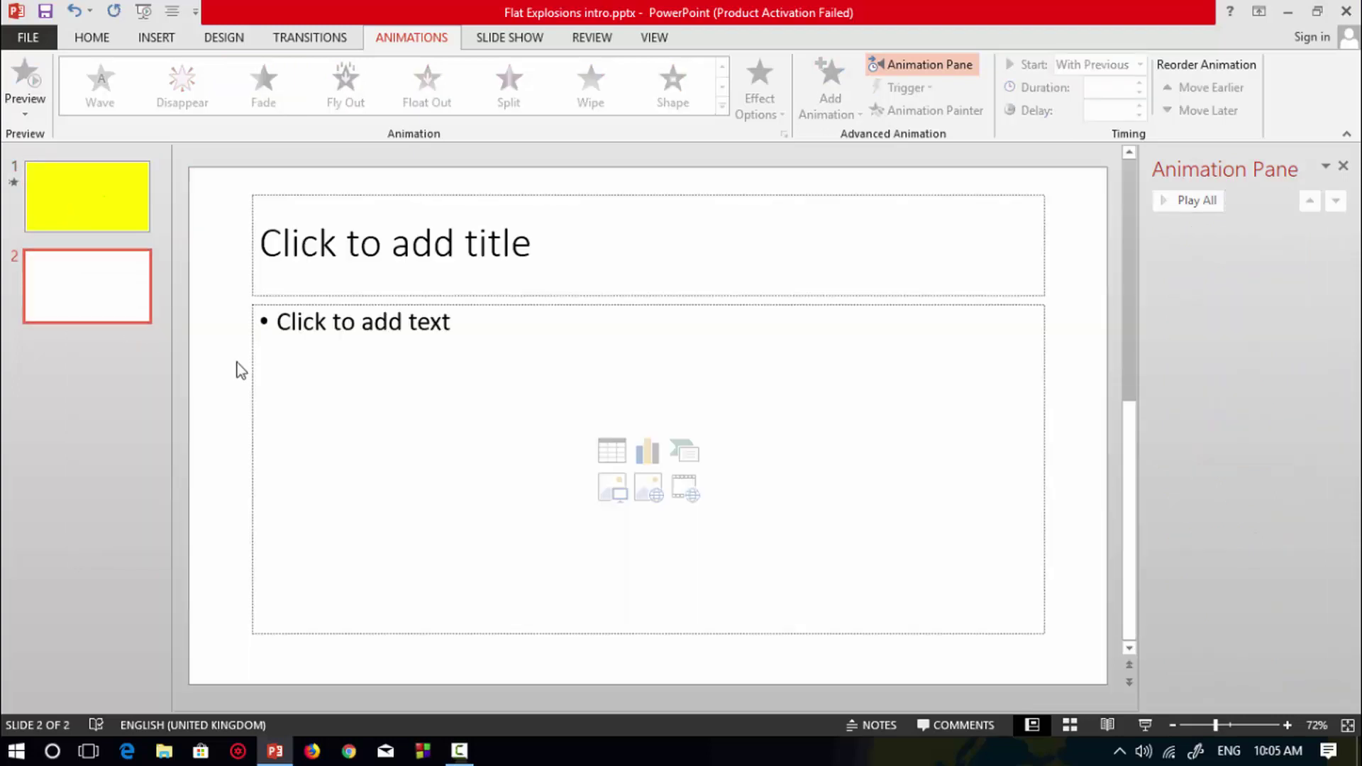
key(ctrl+a)
key(Delete)
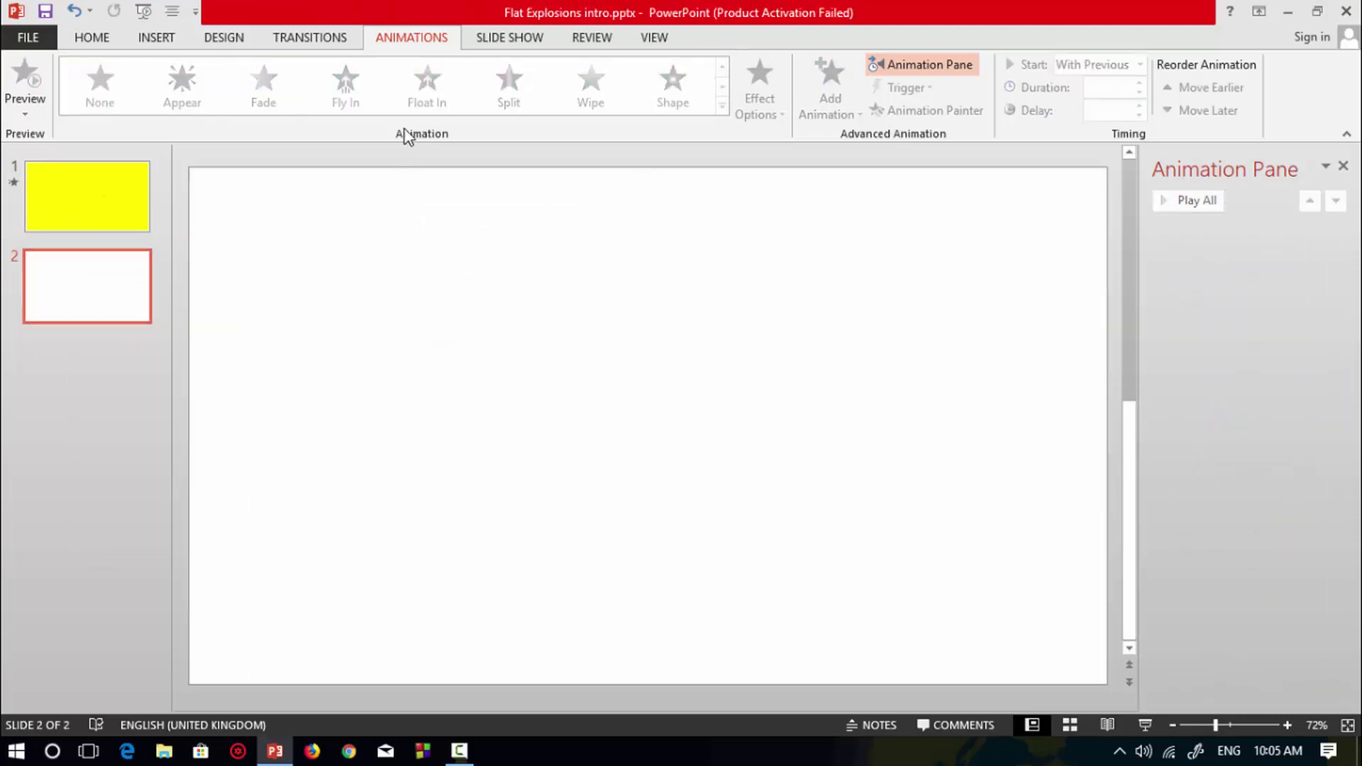
Step: Draw a rectangle near the centre of the blank slide
click(113, 39)
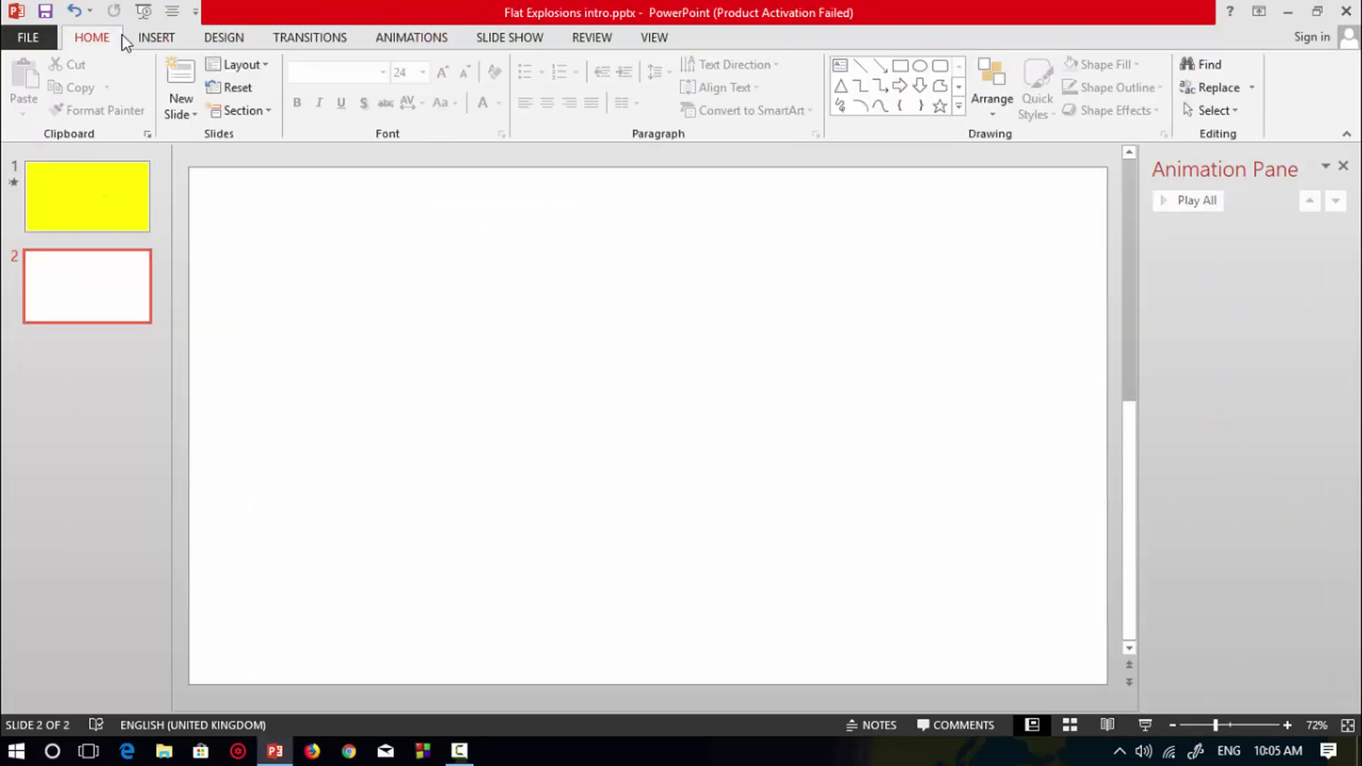
click(900, 66)
mouse_move(440, 343)
mouse_down()
mouse_move(639, 447)
mouse_move(670, 435)
mouse_up()
drag(621, 394, 616, 443)
Step: Set the rectangle's fill and outline to None, then nudge it slightly
right_click(617, 444)
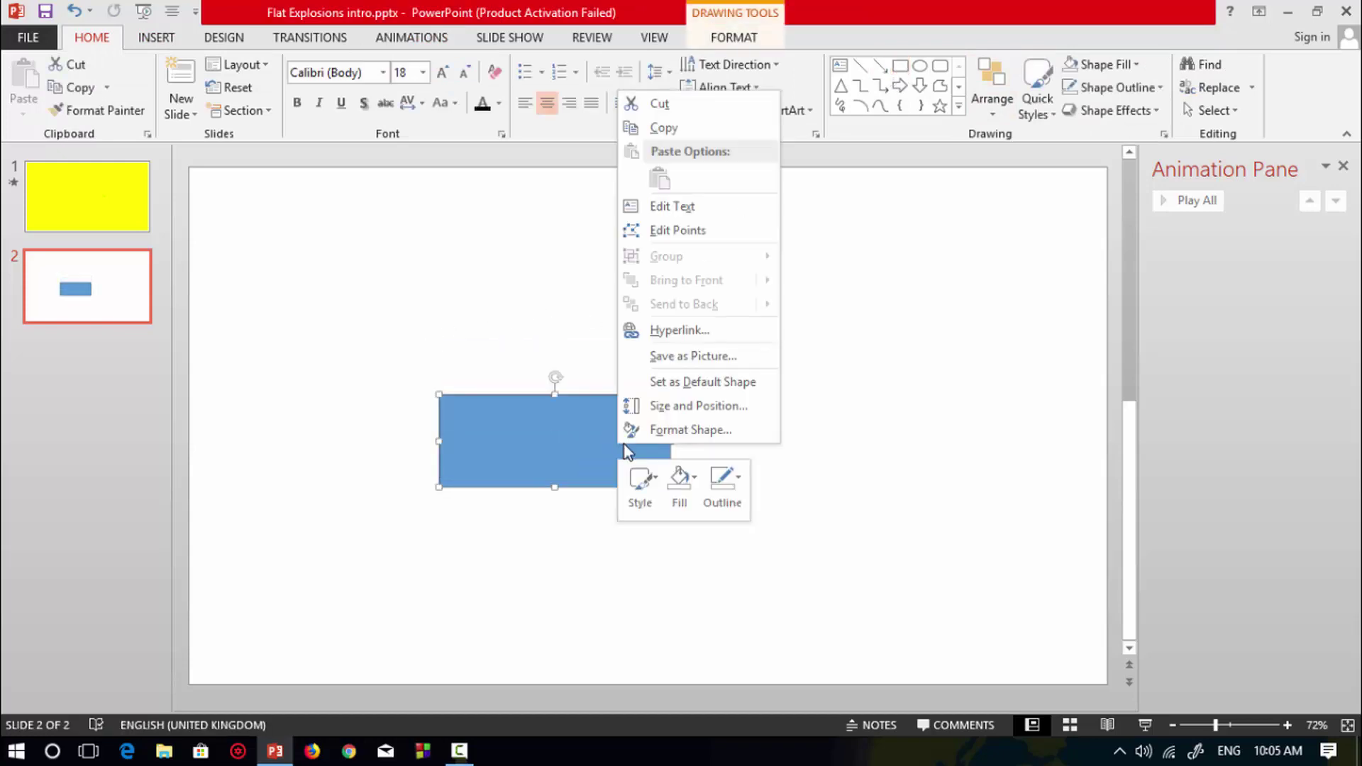
click(680, 482)
click(681, 328)
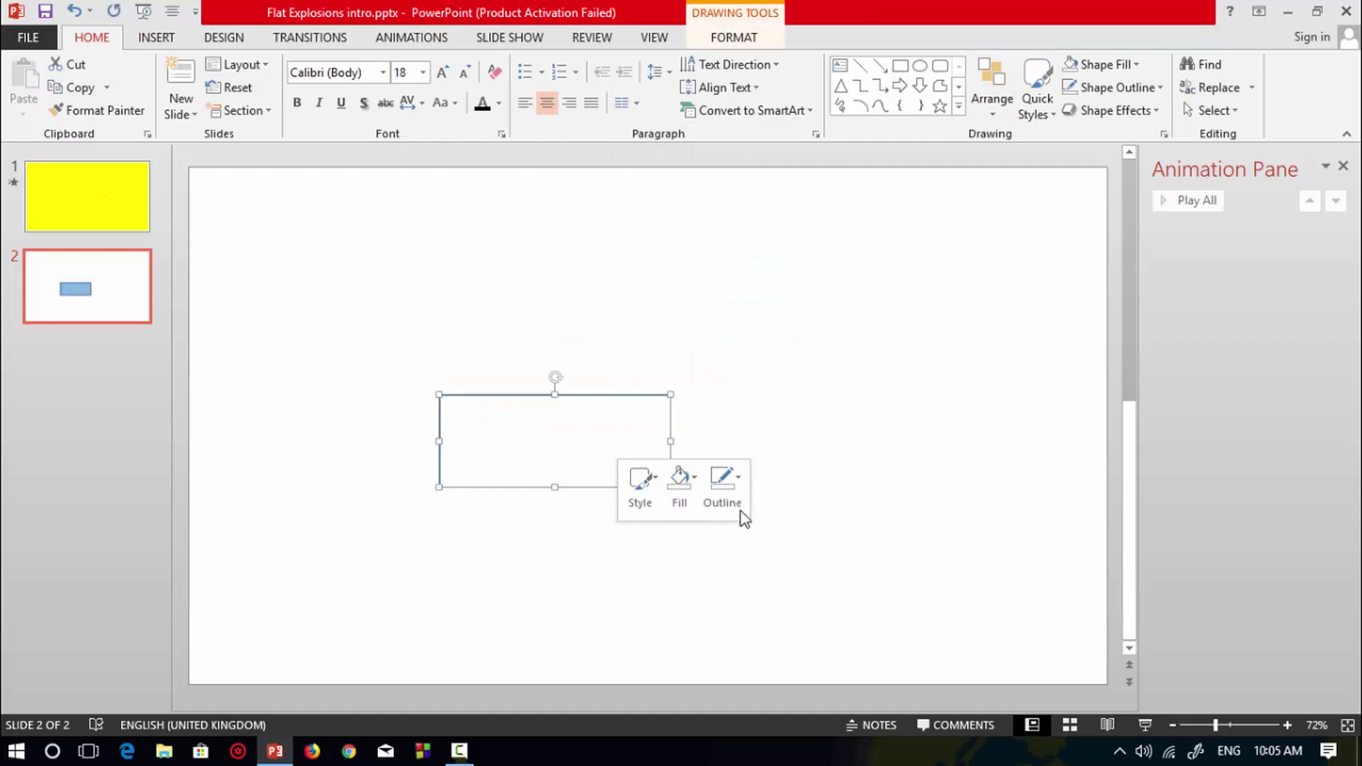
click(730, 496)
click(745, 352)
drag(583, 395, 586, 399)
Step: Type 'Motion' in bold at 24 pt inside the rectangle and nudge the box right
click(586, 403)
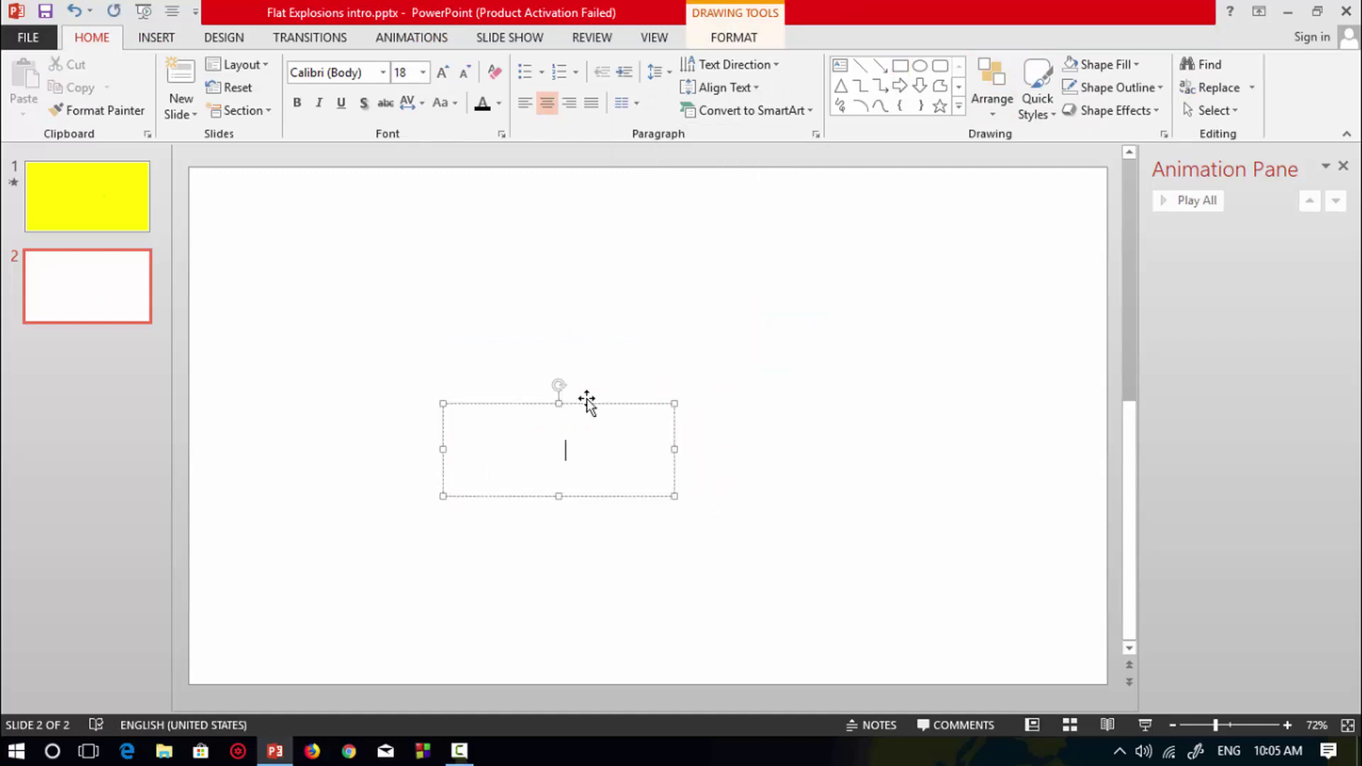
key(ctrl+a)
key(BackSpace)
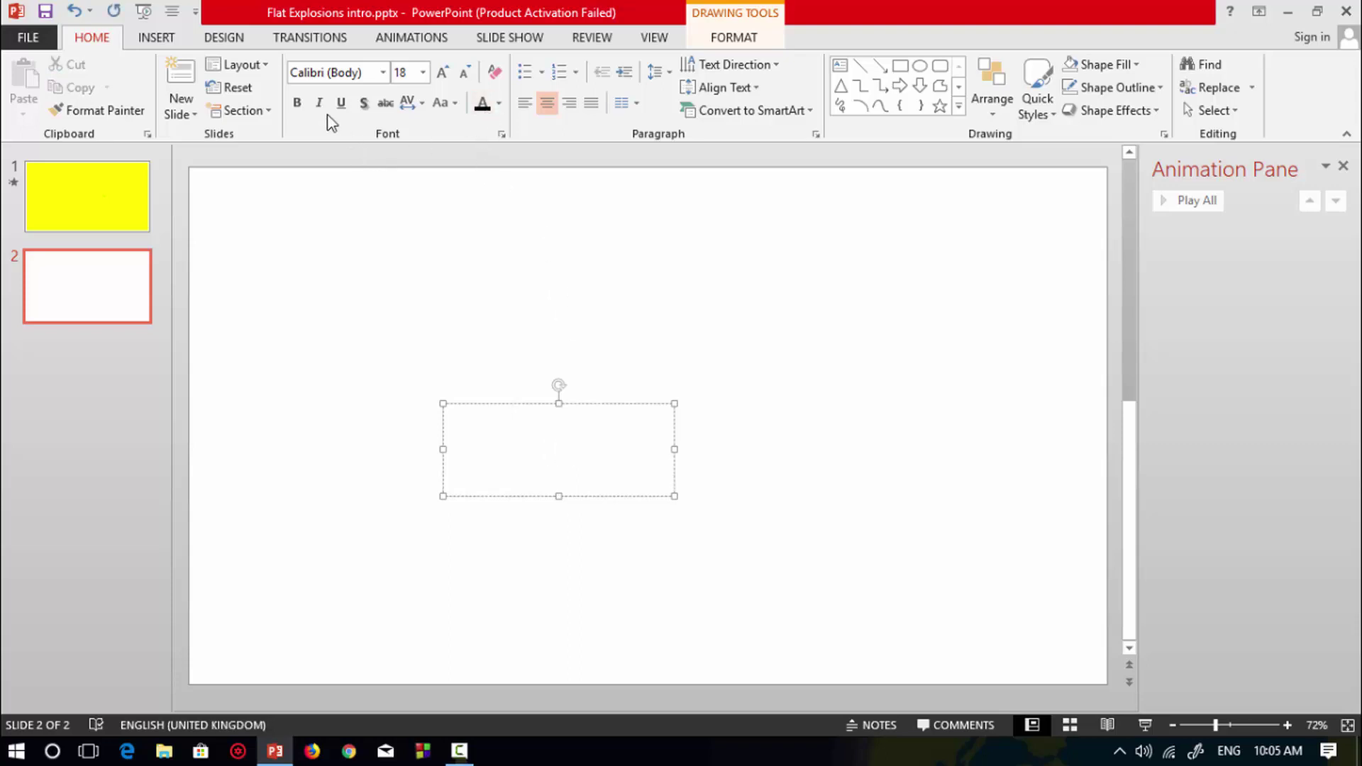
click(598, 404)
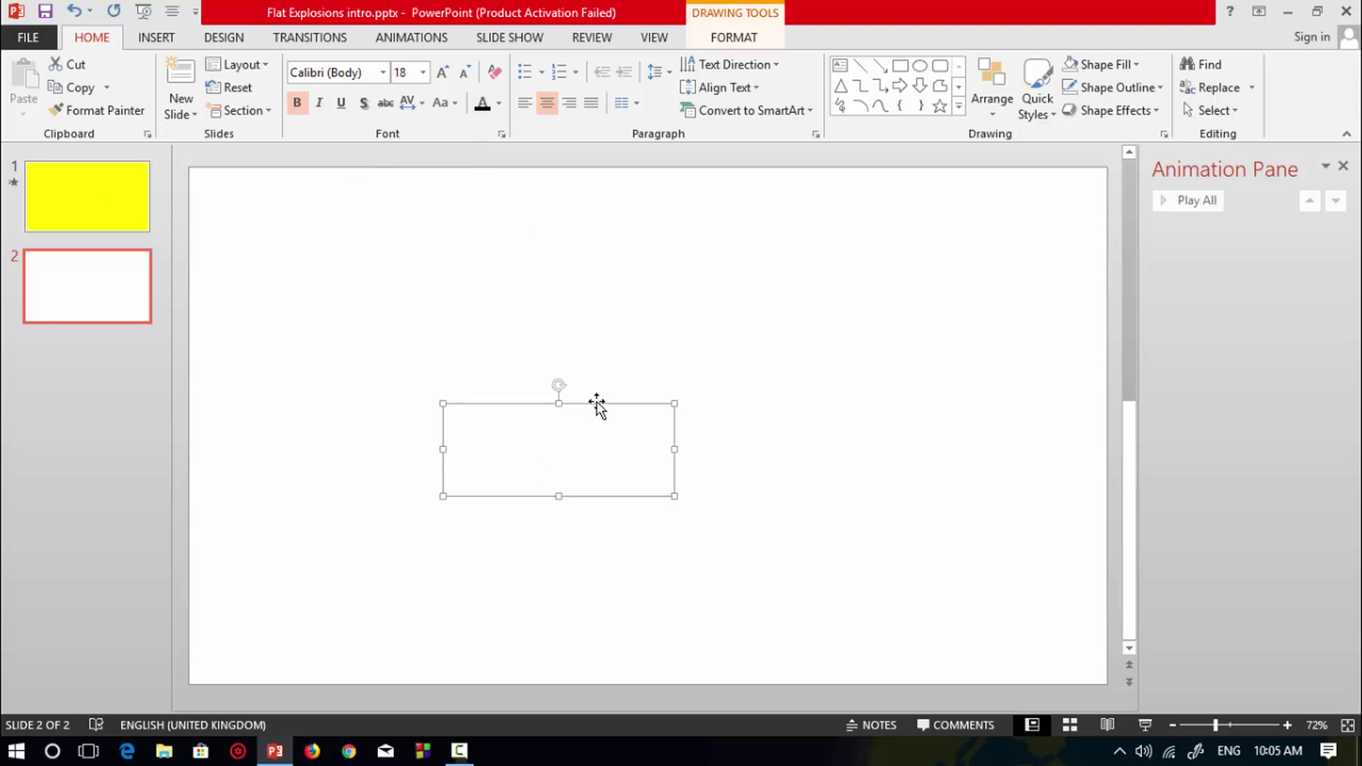
text(Motion)
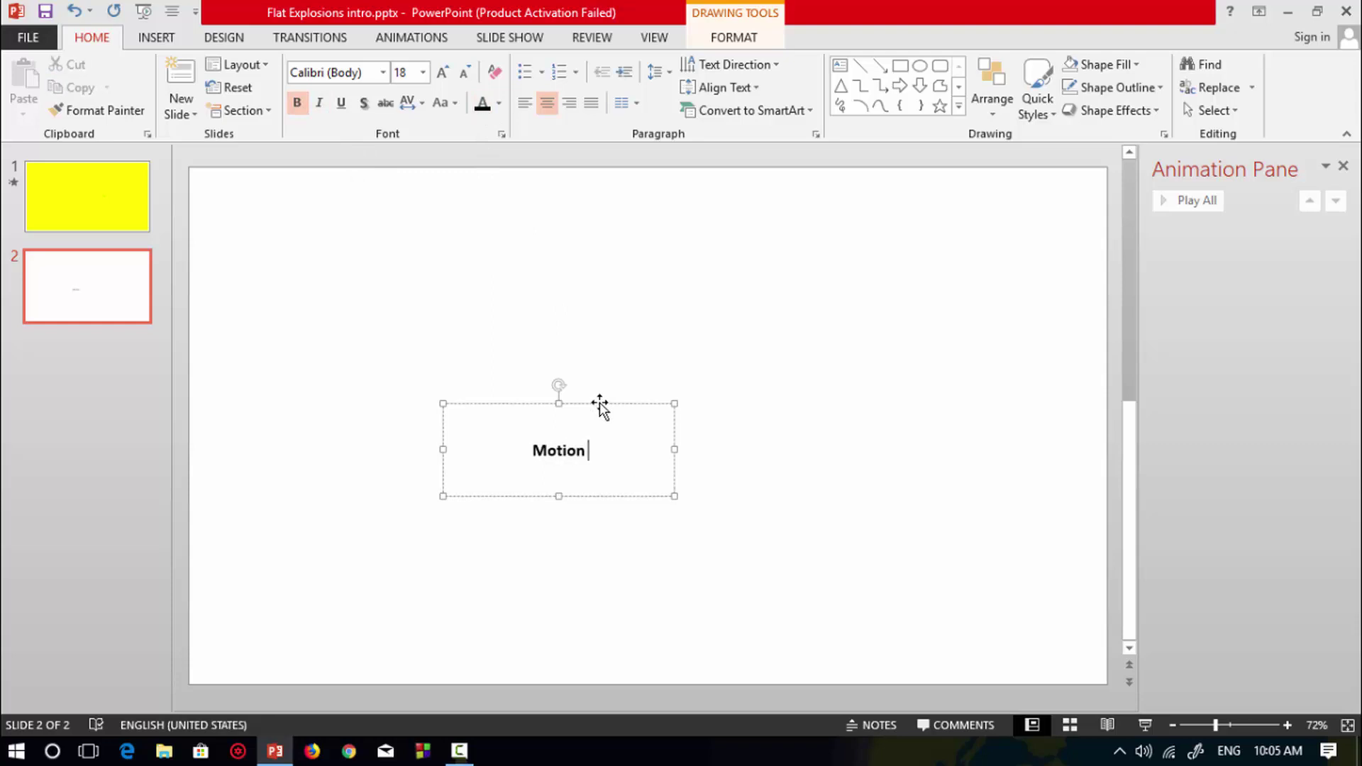
key(ctrl+a)
key(ctrl+shift+period)
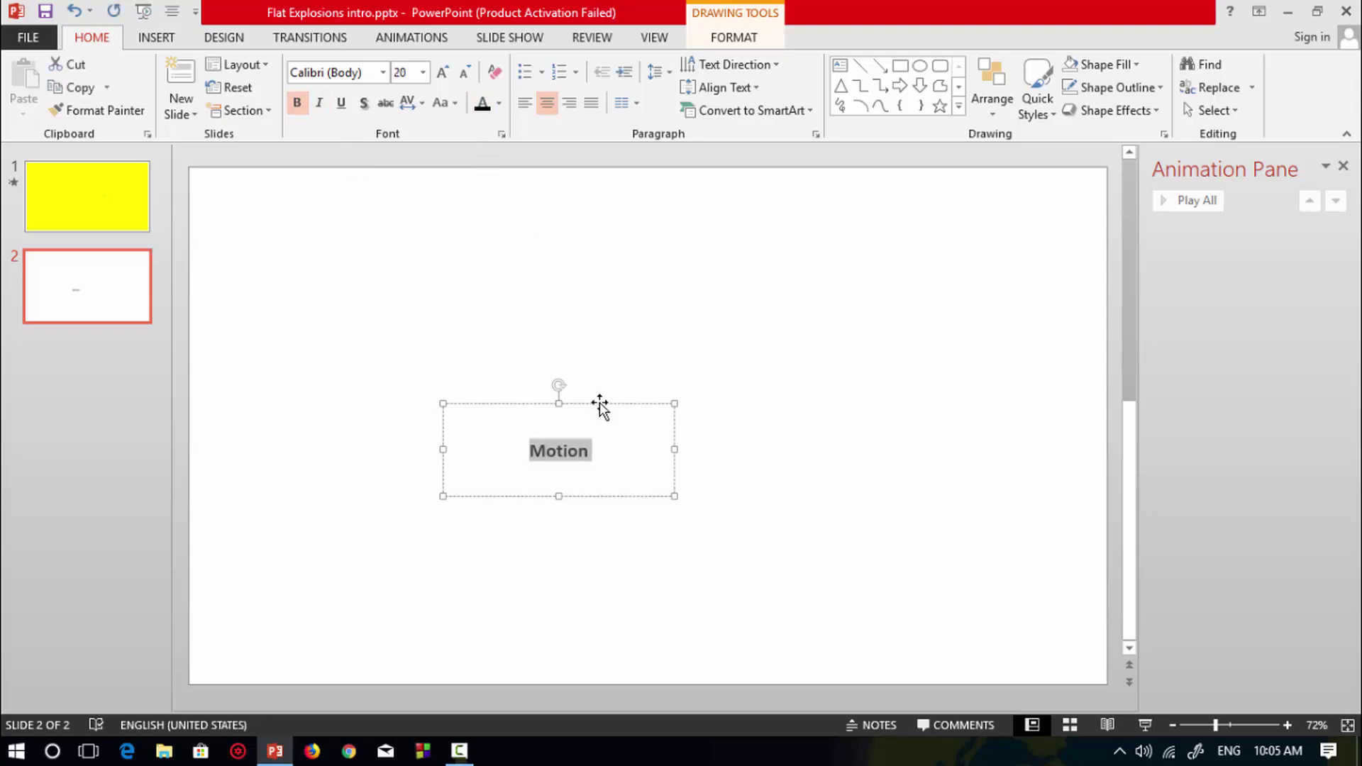
key(ctrl+shift+period)
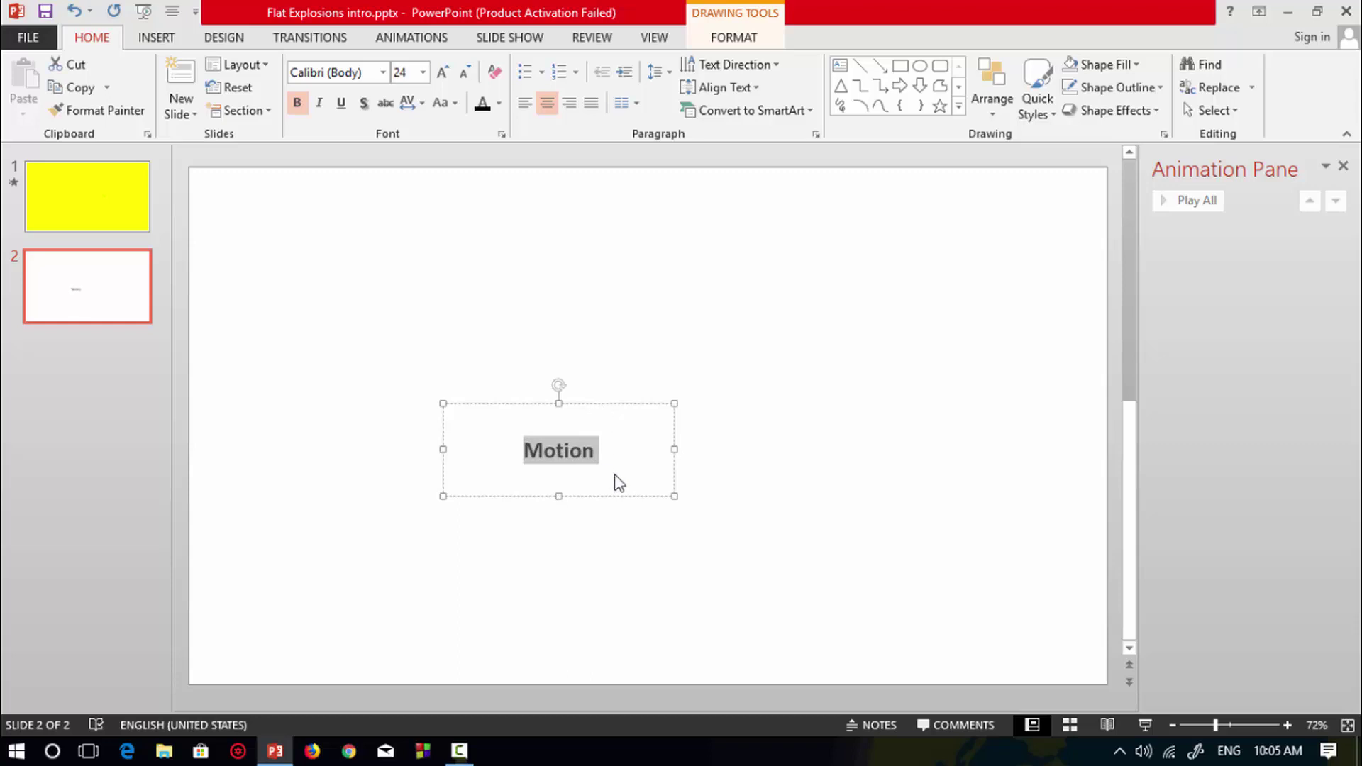
drag(584, 402, 606, 410)
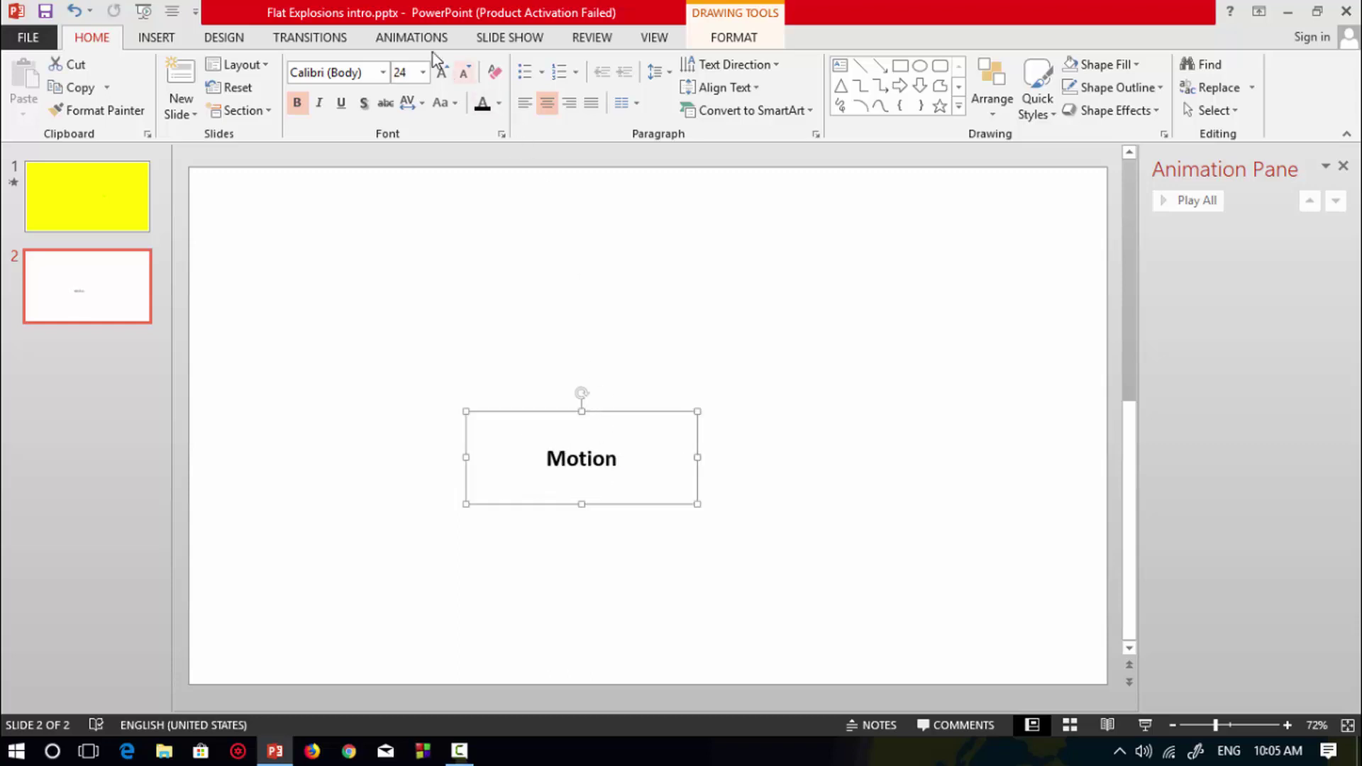
click(415, 38)
Step: Apply a Lines motion path to Motion with its direction set to Up
click(722, 106)
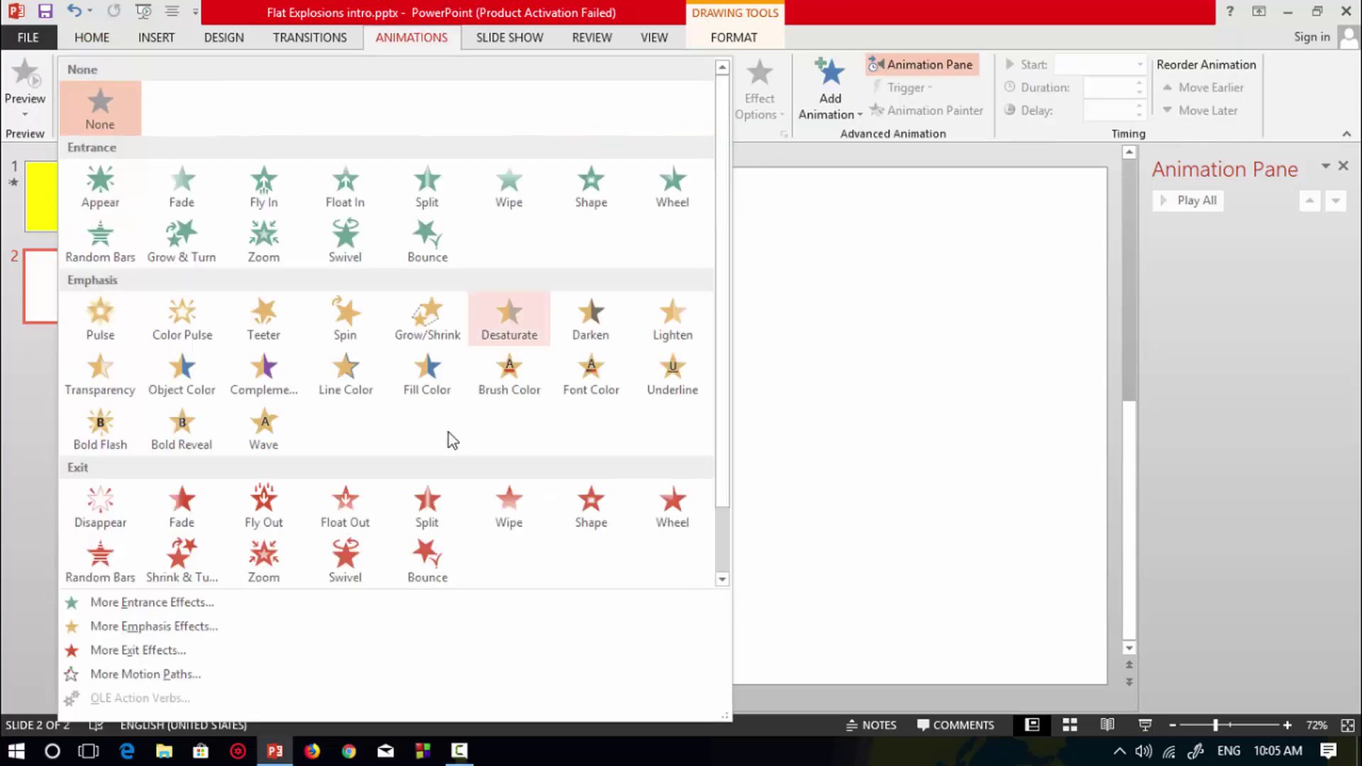
scroll(448, 434, down, 2)
click(92, 565)
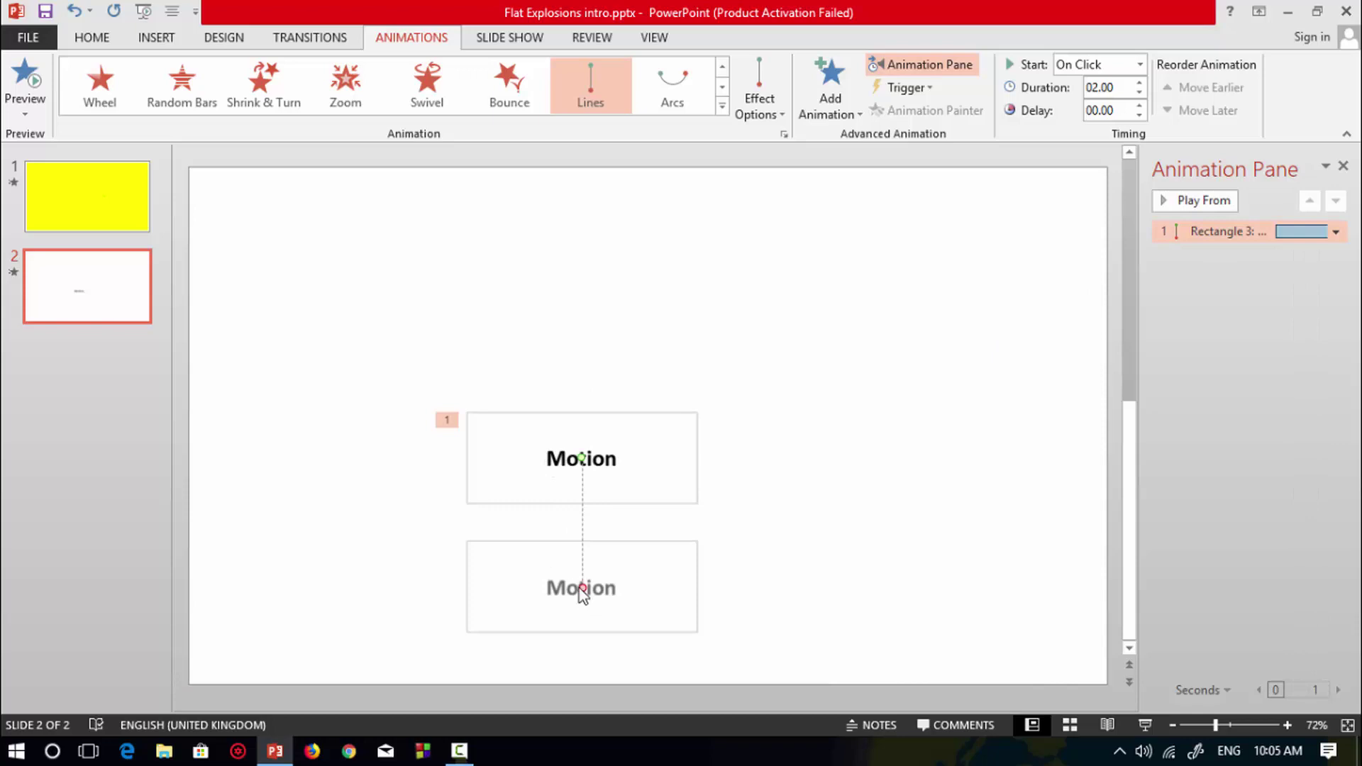
click(759, 89)
click(773, 309)
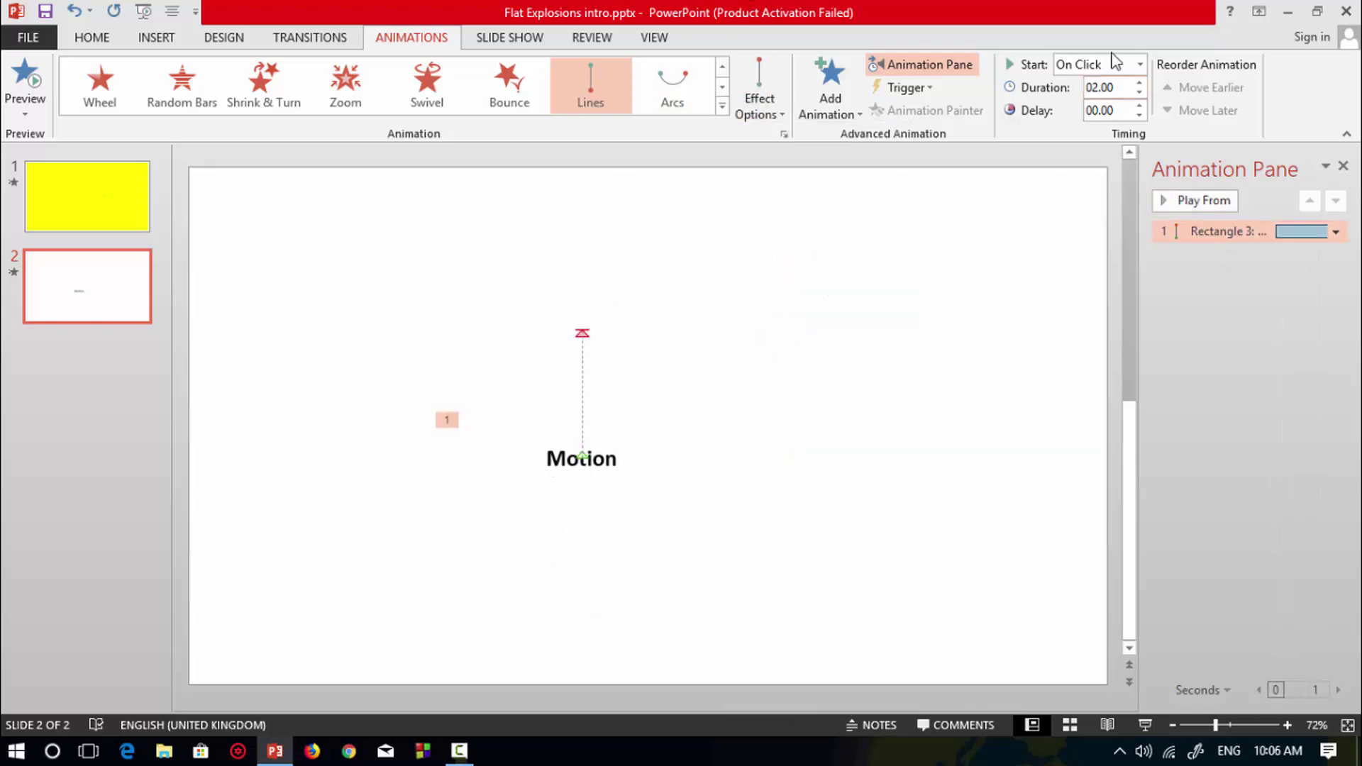
Step: Set the path to start After Previous with a 0.65-second duration
click(1131, 64)
click(1096, 125)
click(1117, 88)
key(Return)
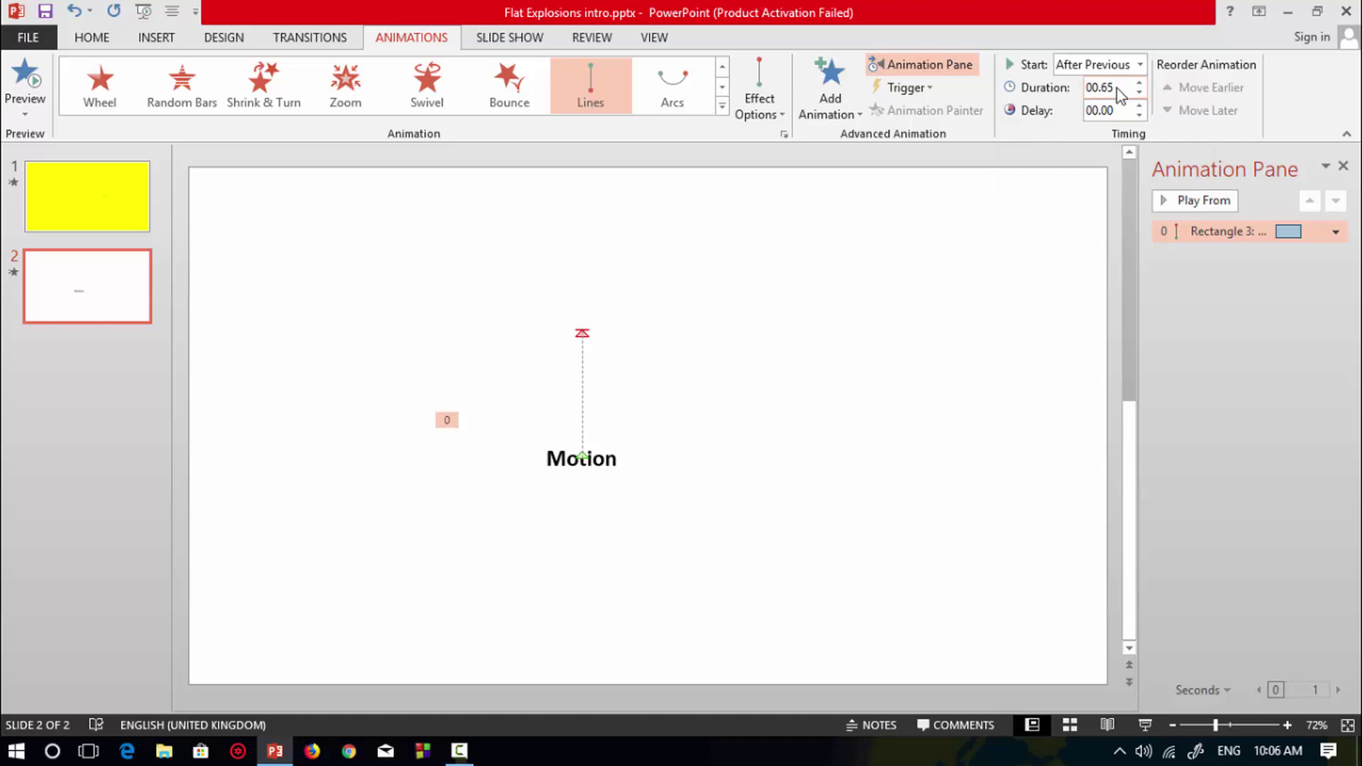
Step: Set the upward path's smooth start to 0 and smooth end to 0.65 seconds
double_click(1186, 231)
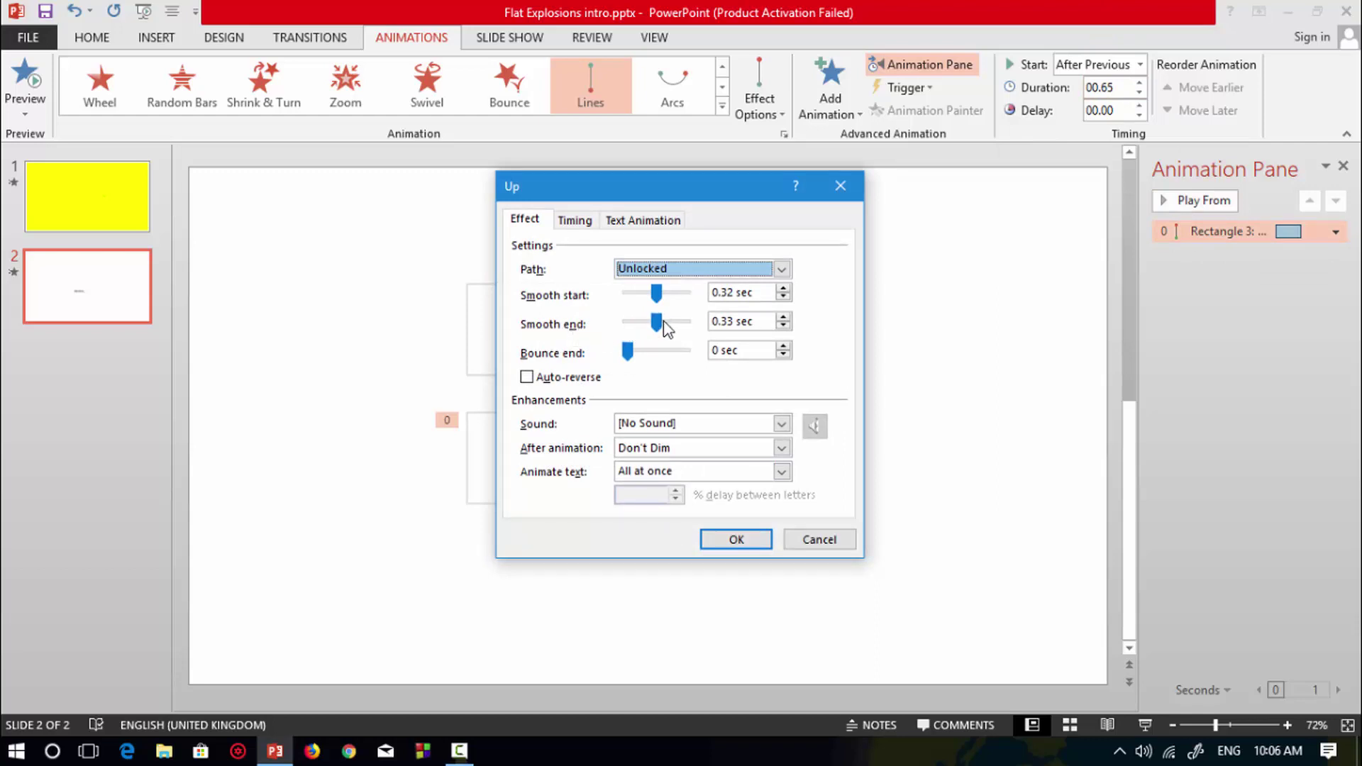
drag(657, 322, 715, 327)
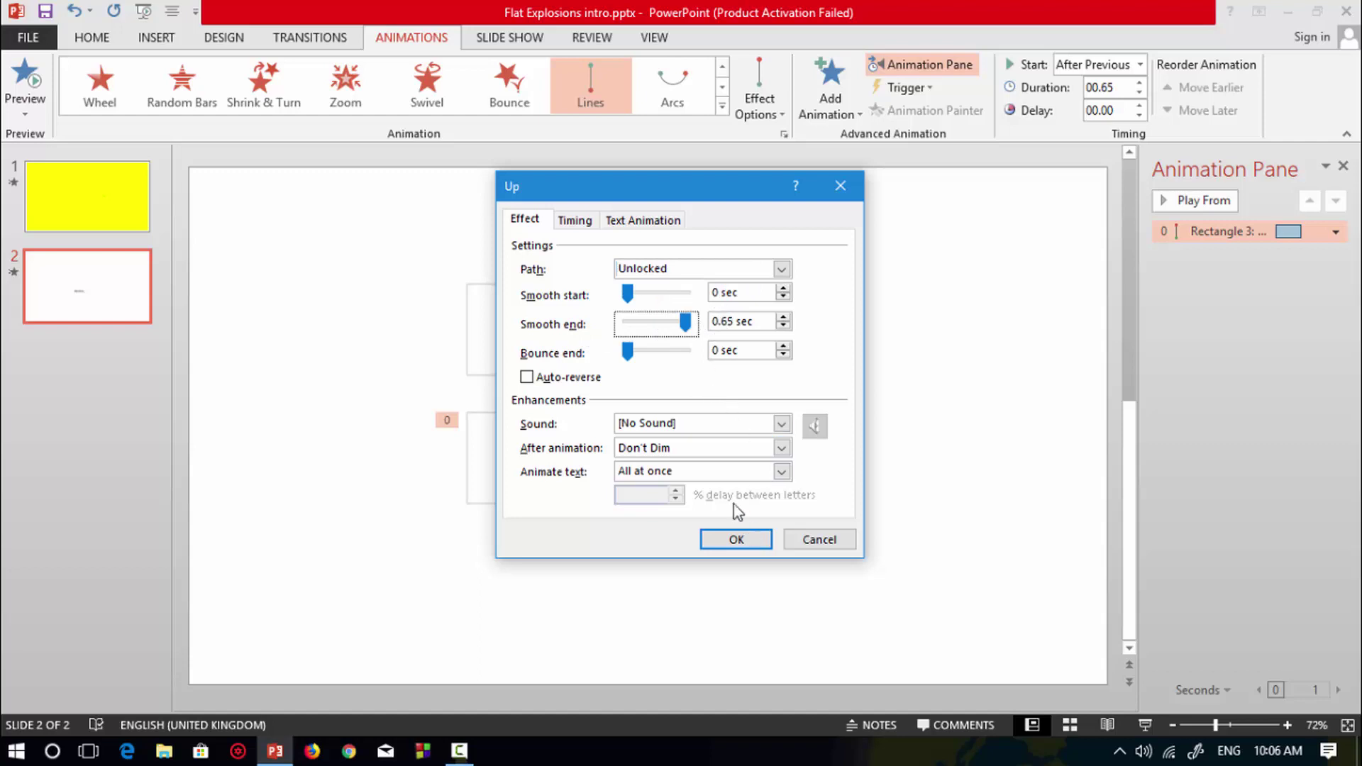
click(726, 550)
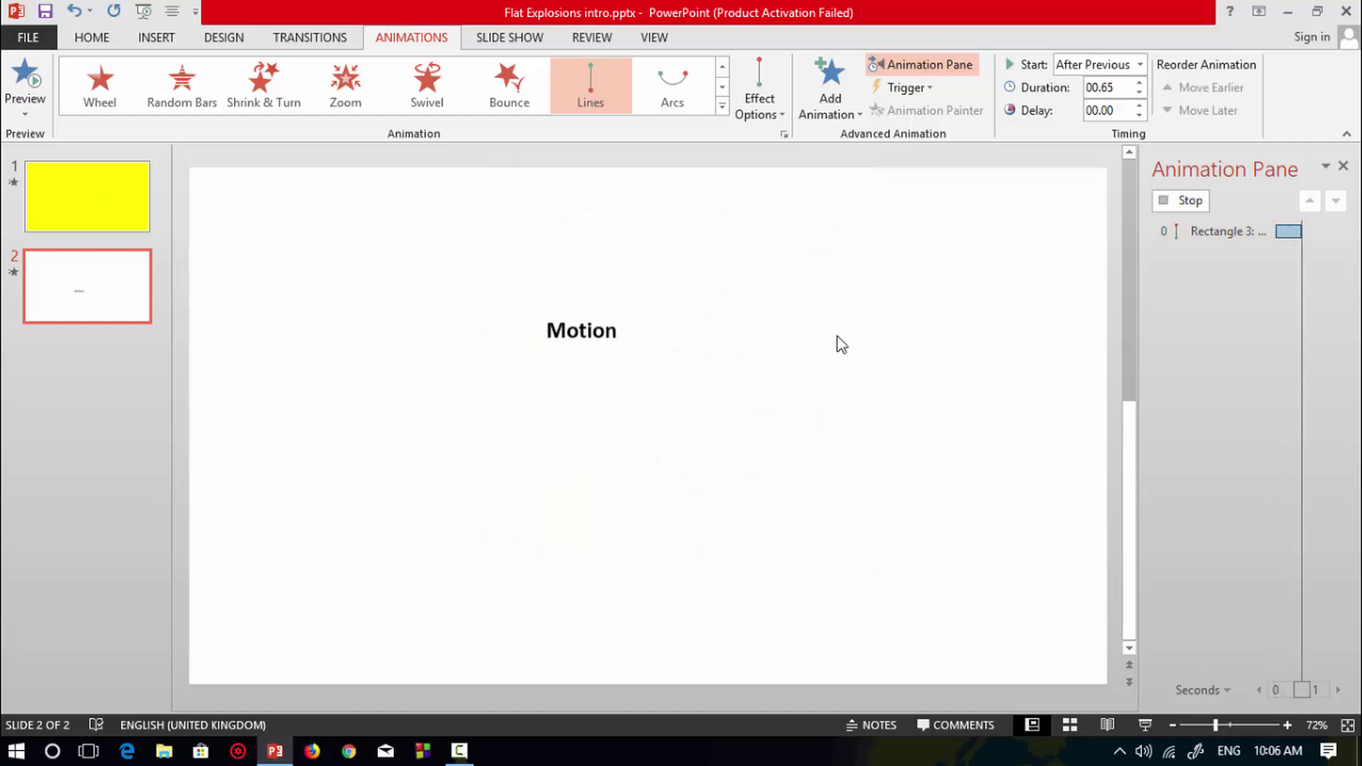
click(1232, 284)
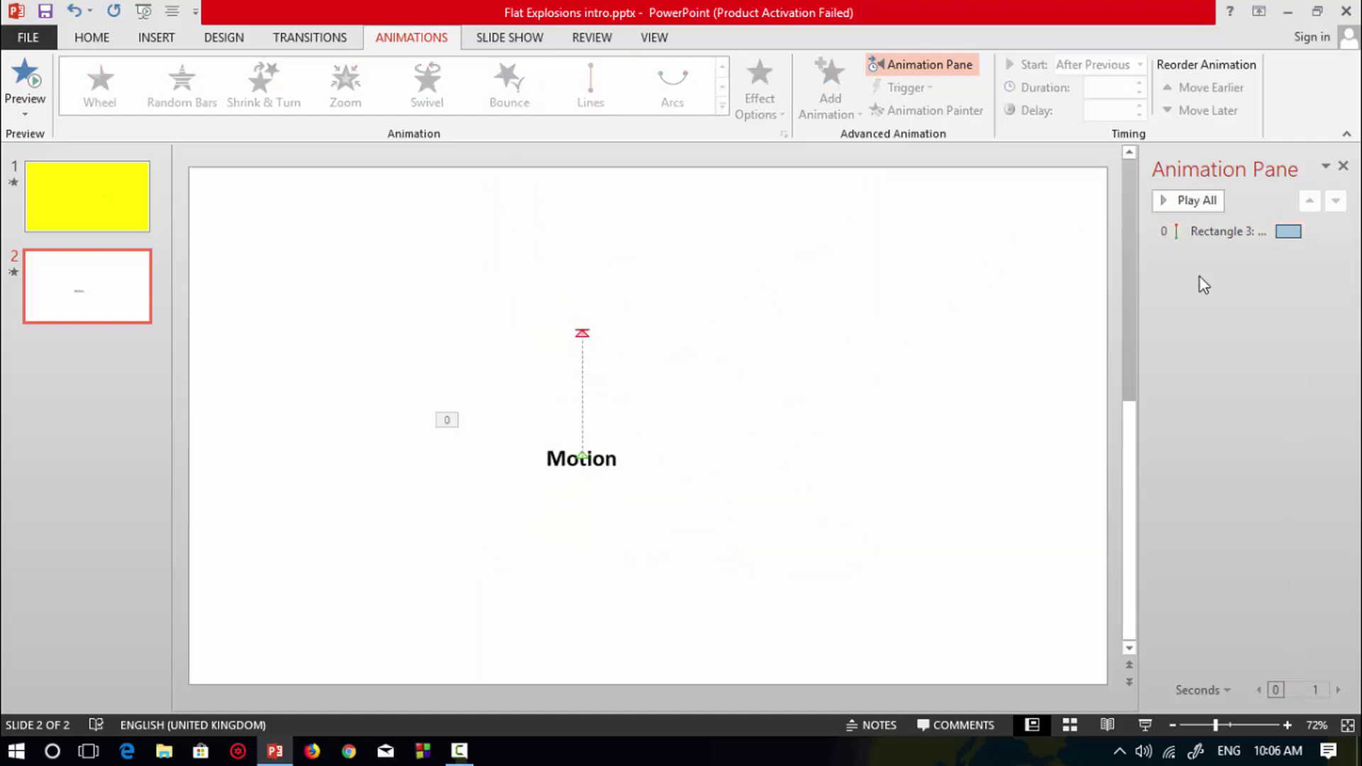
Step: Drag the end of Motion's upward path lower so it travels a shorter distance
click(1227, 234)
click(738, 368)
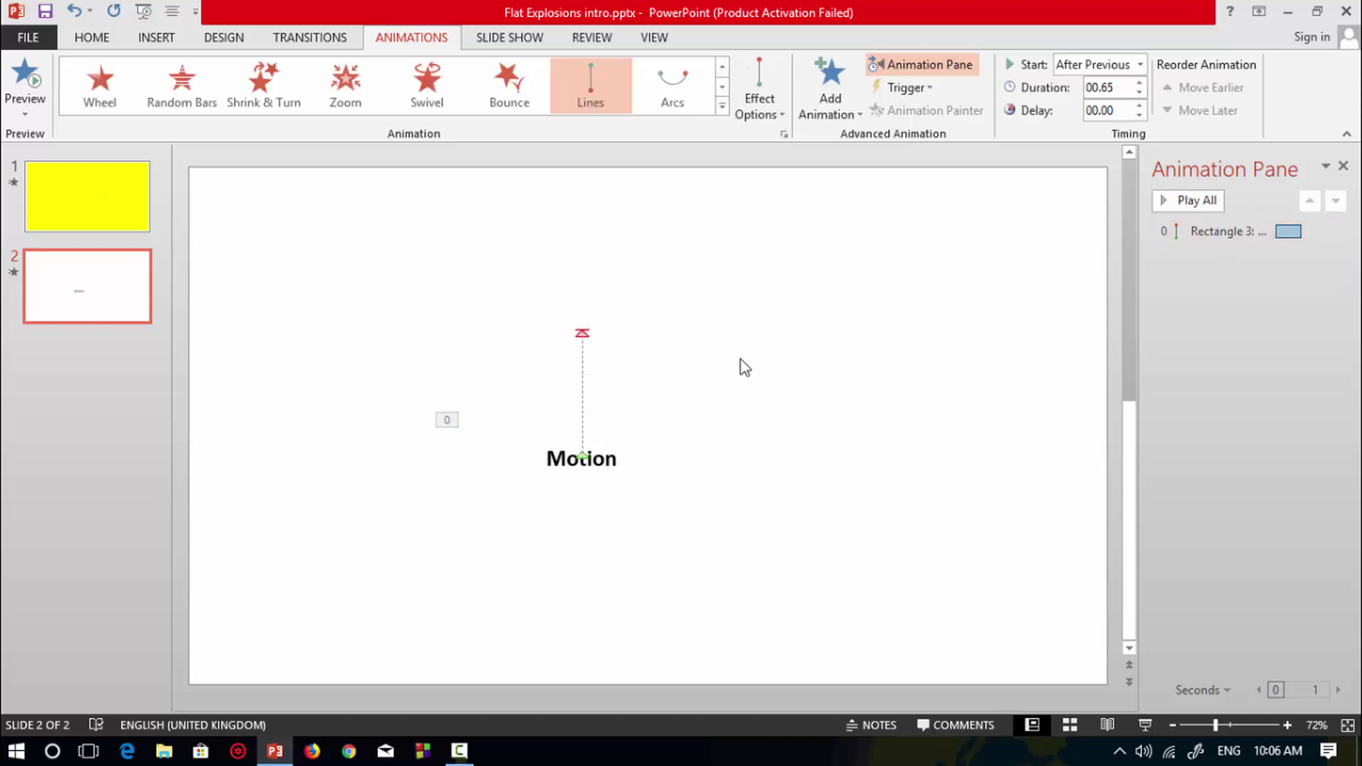
click(582, 333)
mouse_move(581, 332)
mouse_down()
mouse_move(583, 383)
mouse_move(582, 346)
mouse_up()
click(735, 239)
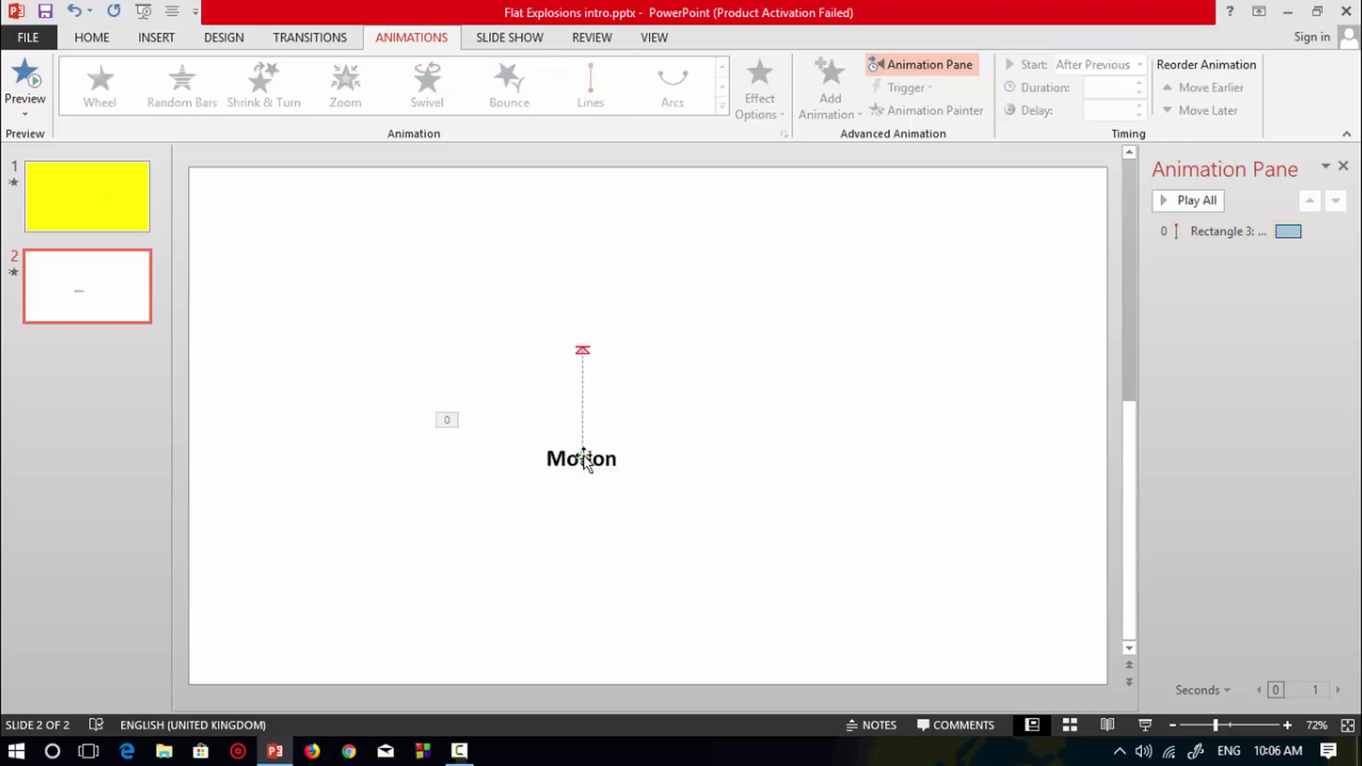
click(584, 460)
click(601, 454)
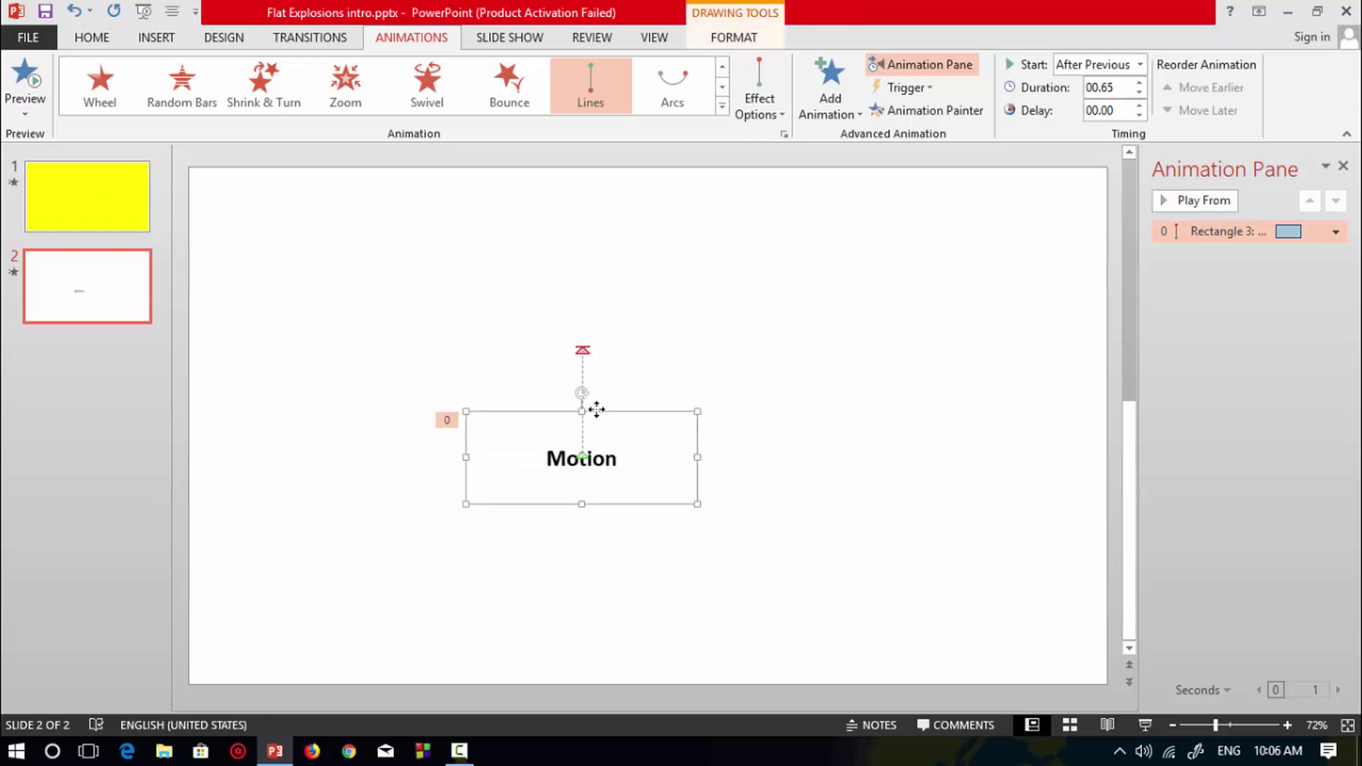
Step: Add a Spin emphasis animation to the Motion box
click(817, 119)
scroll(956, 420, down, 3)
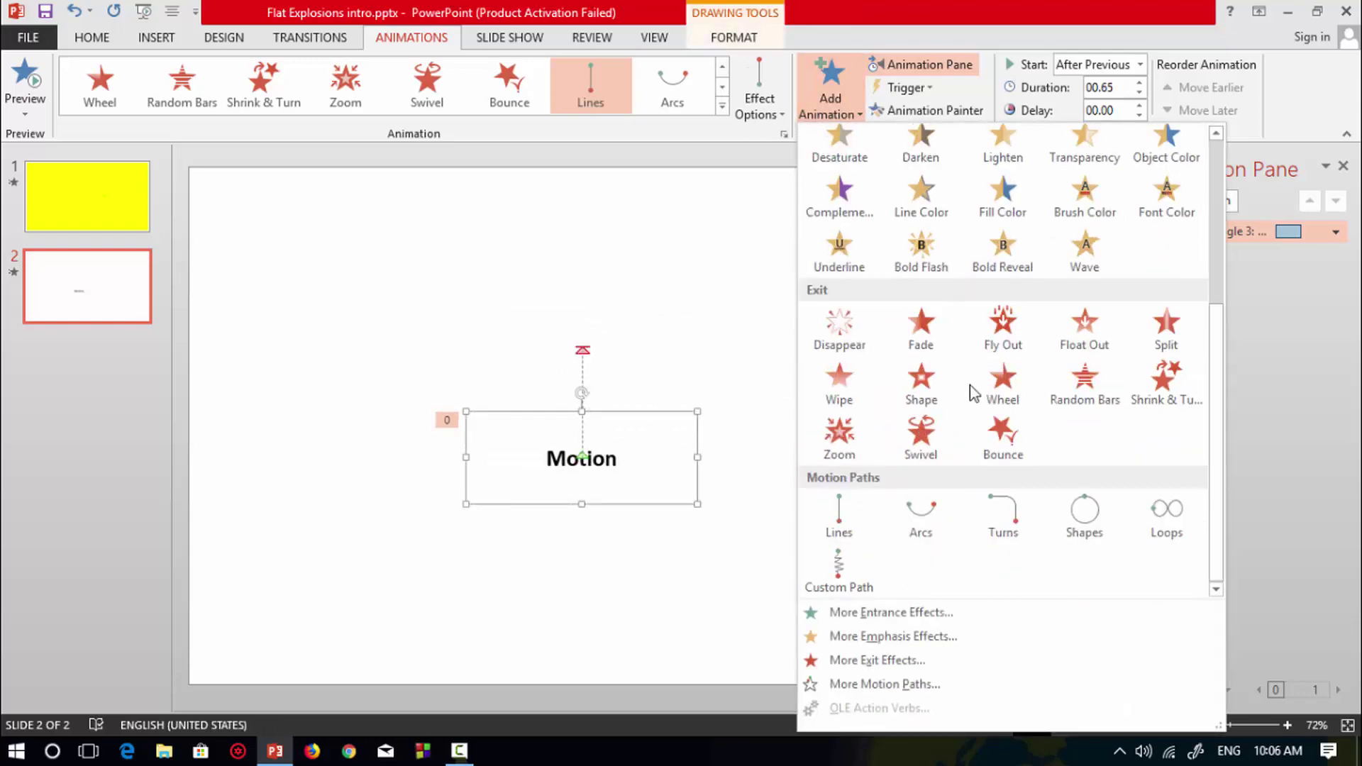
scroll(972, 392, up, 3)
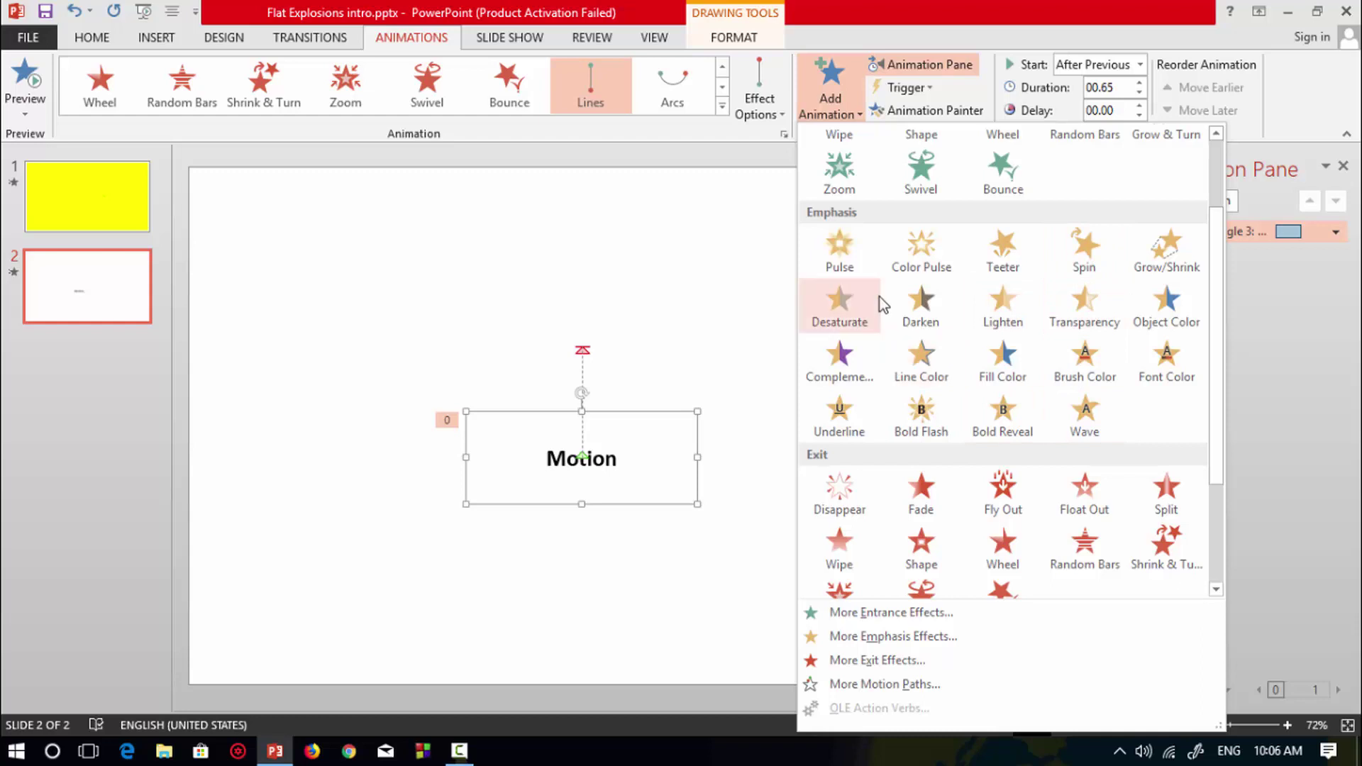
click(1092, 260)
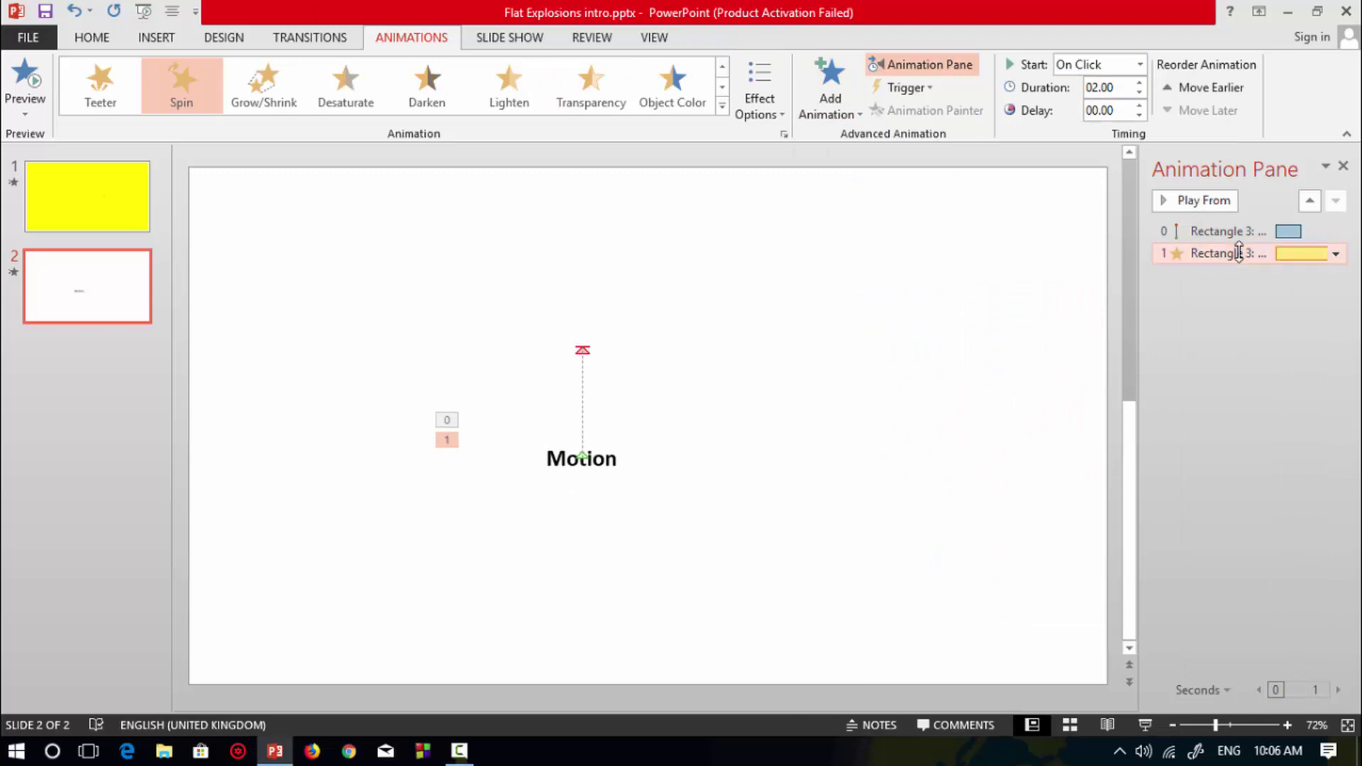
Step: Set the spin to With Previous lasting 0.75 seconds, and rotate Motion 90° counter-clockwise
click(1139, 65)
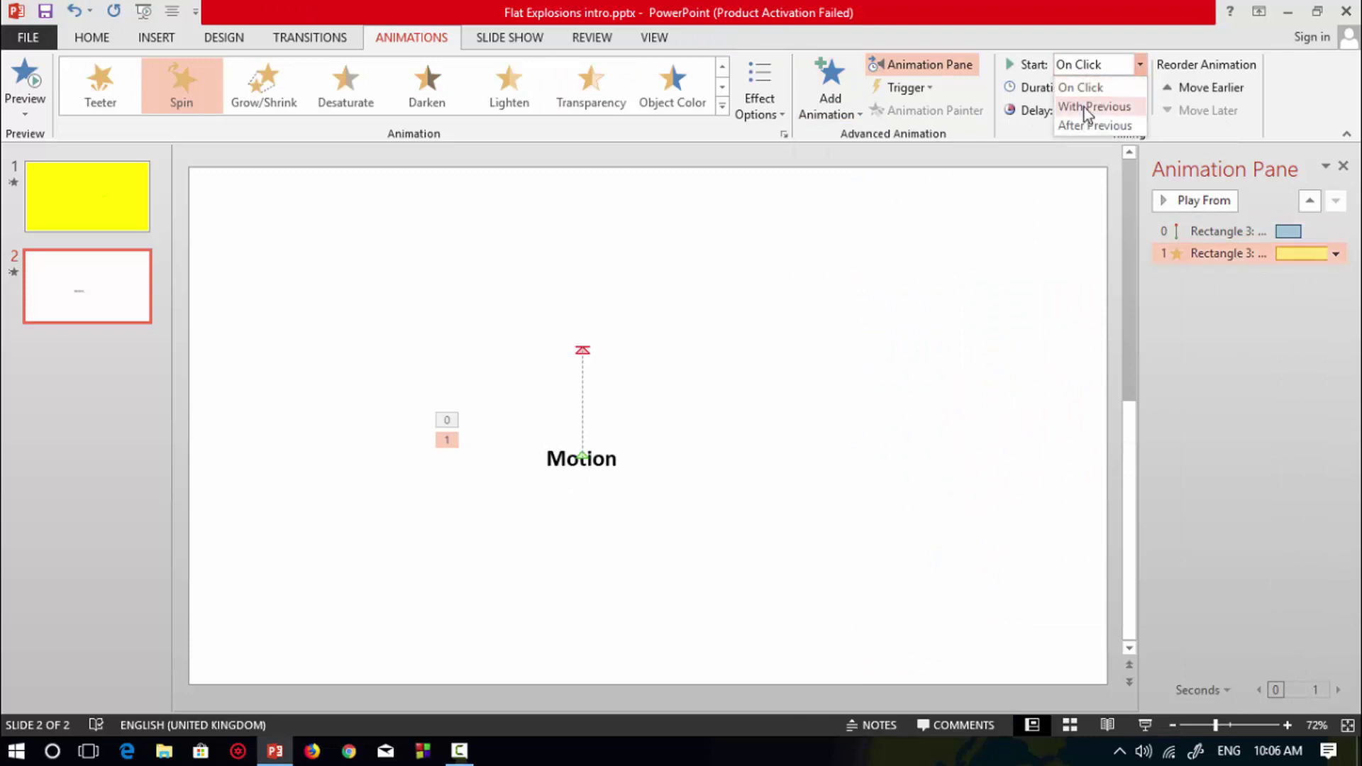
click(1083, 106)
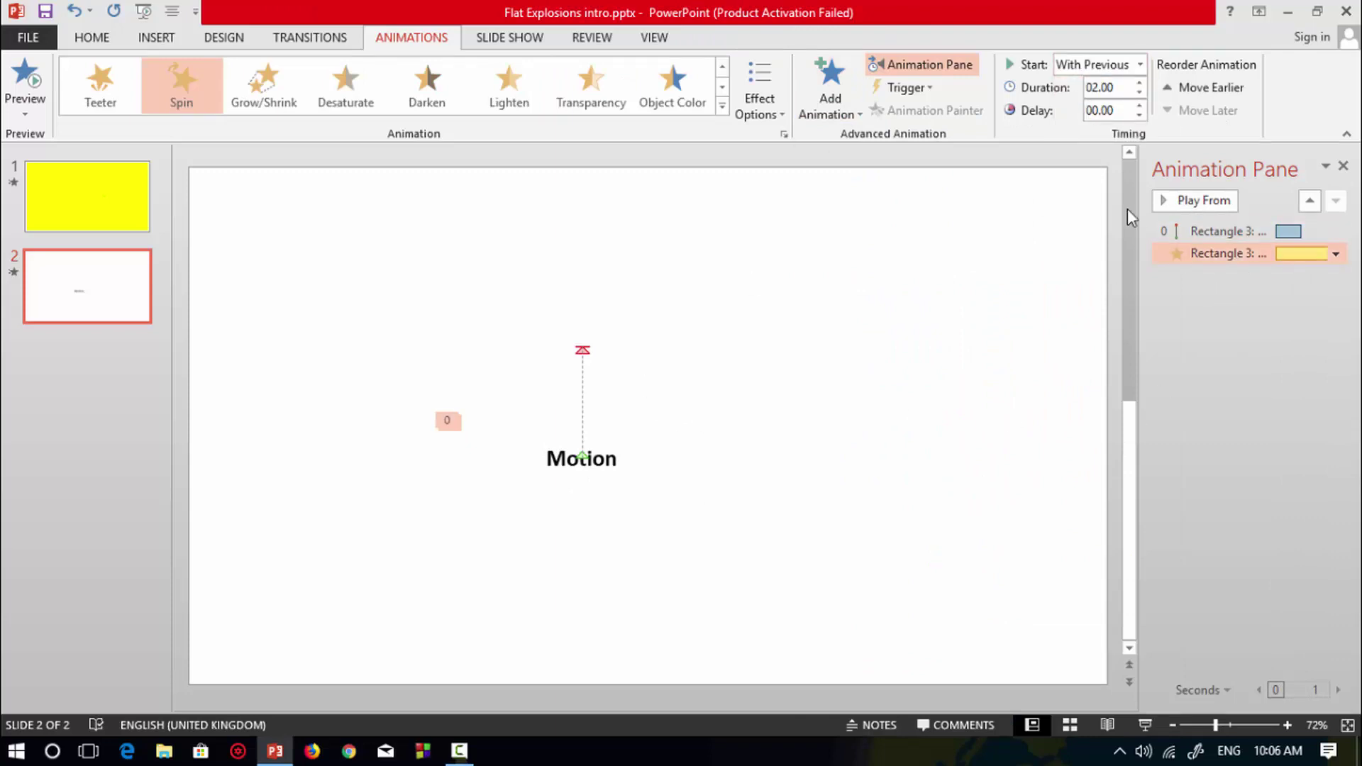
click(1118, 88)
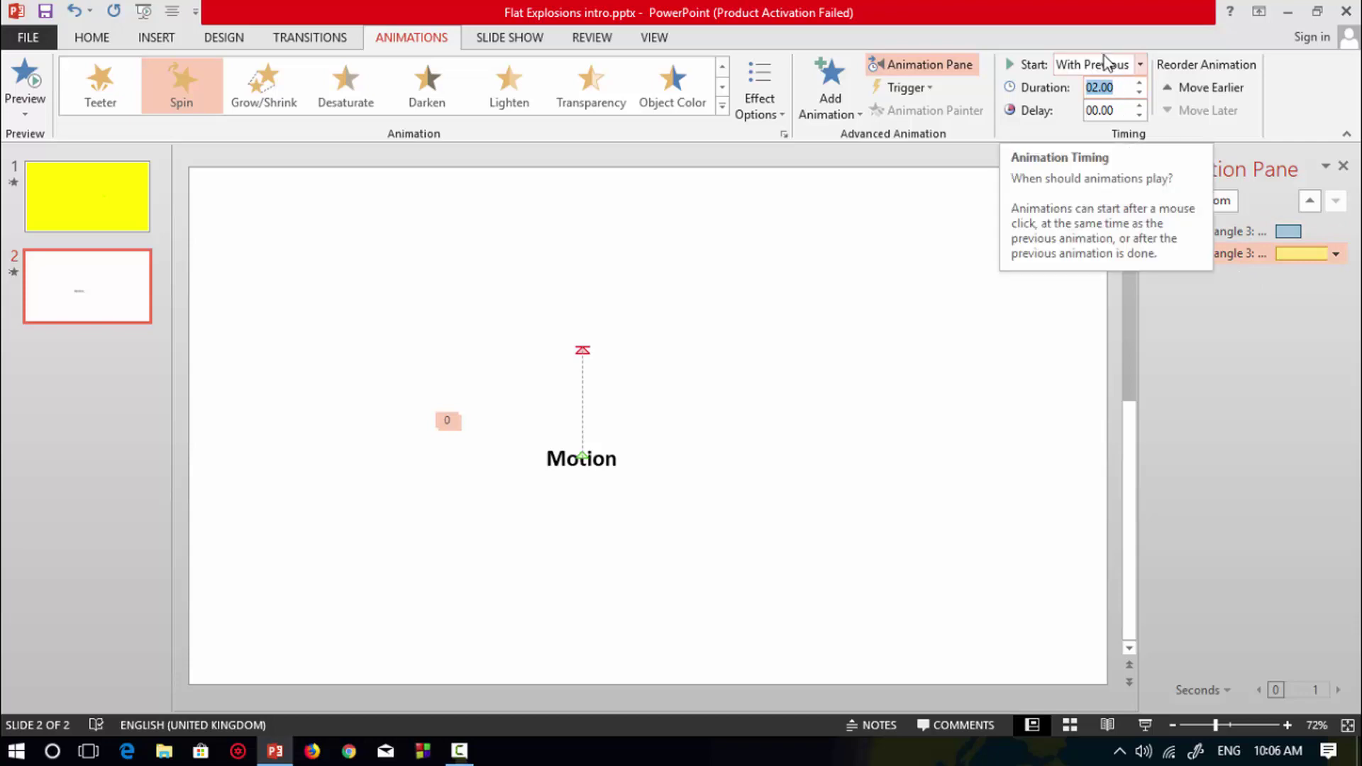
text(.75)
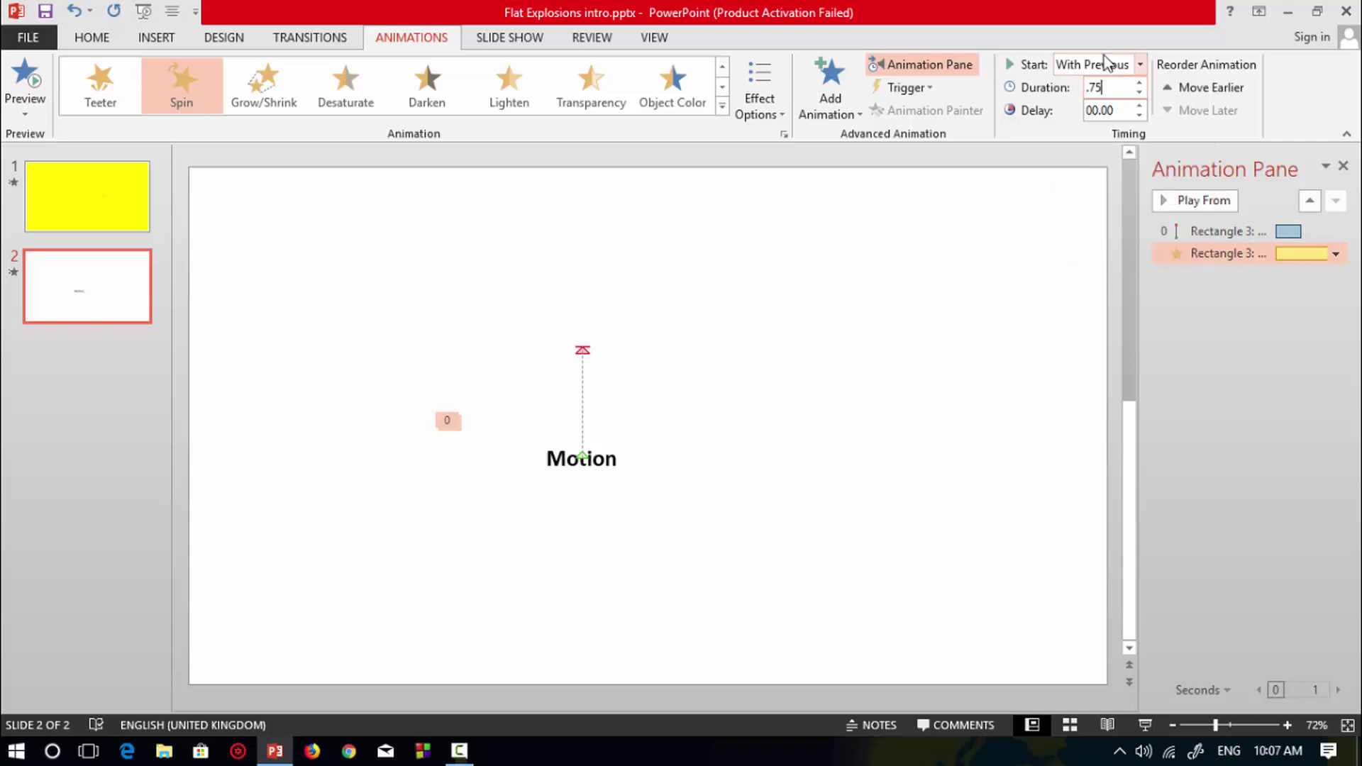
key(Return)
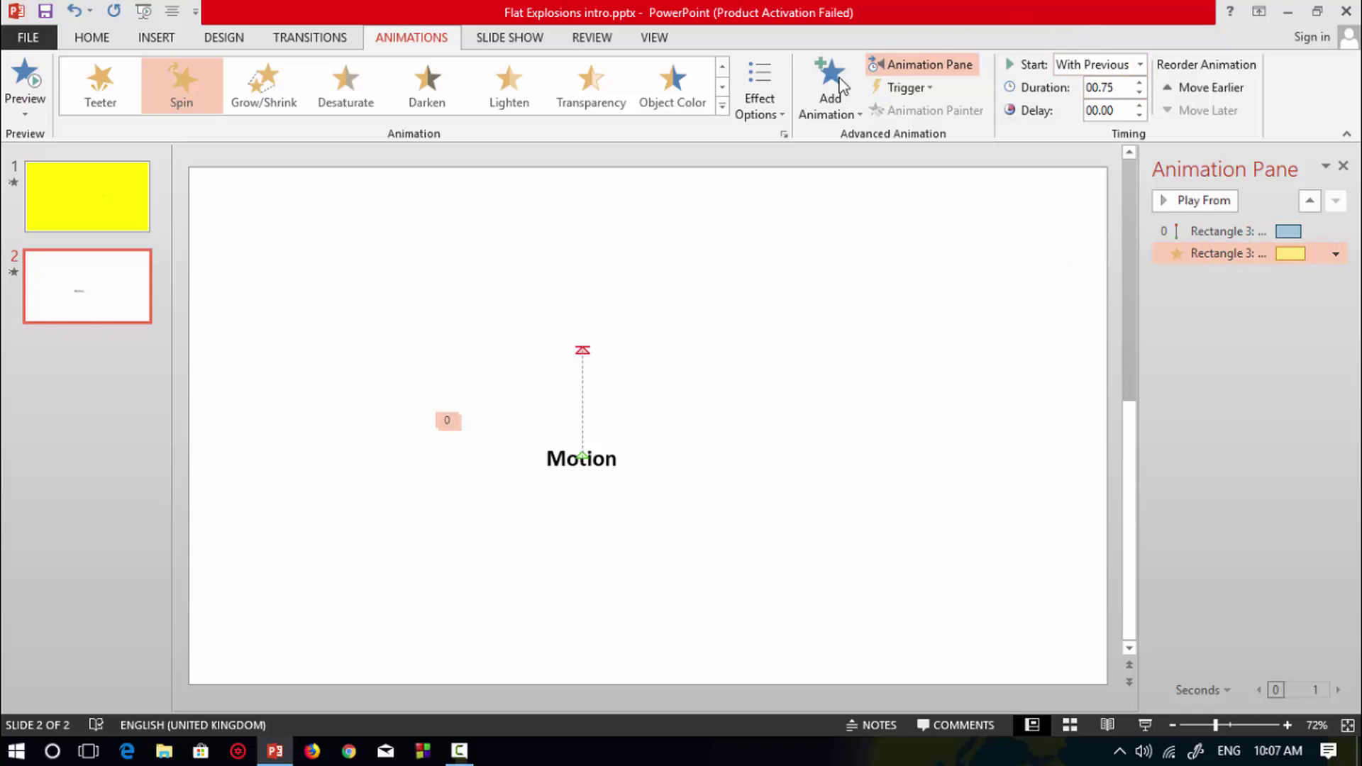
click(614, 466)
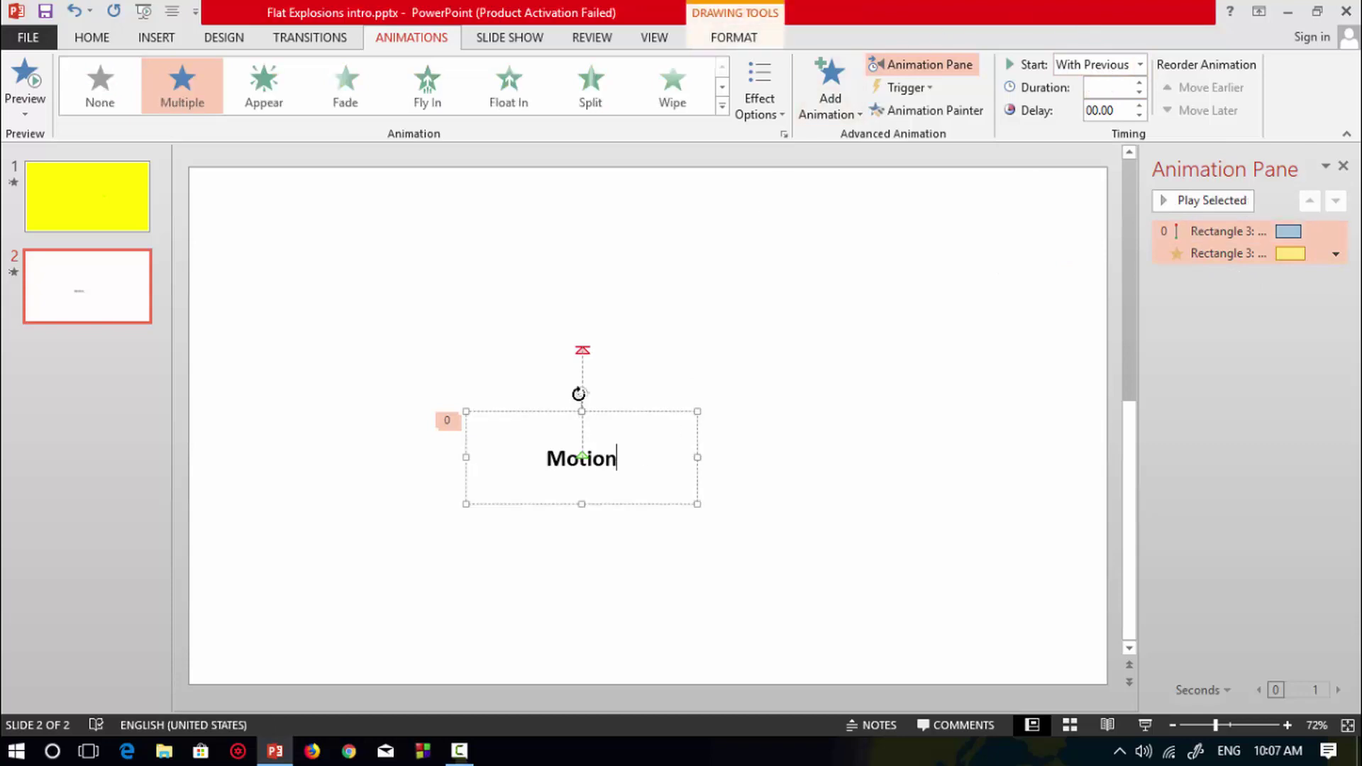
drag(578, 394, 528, 462)
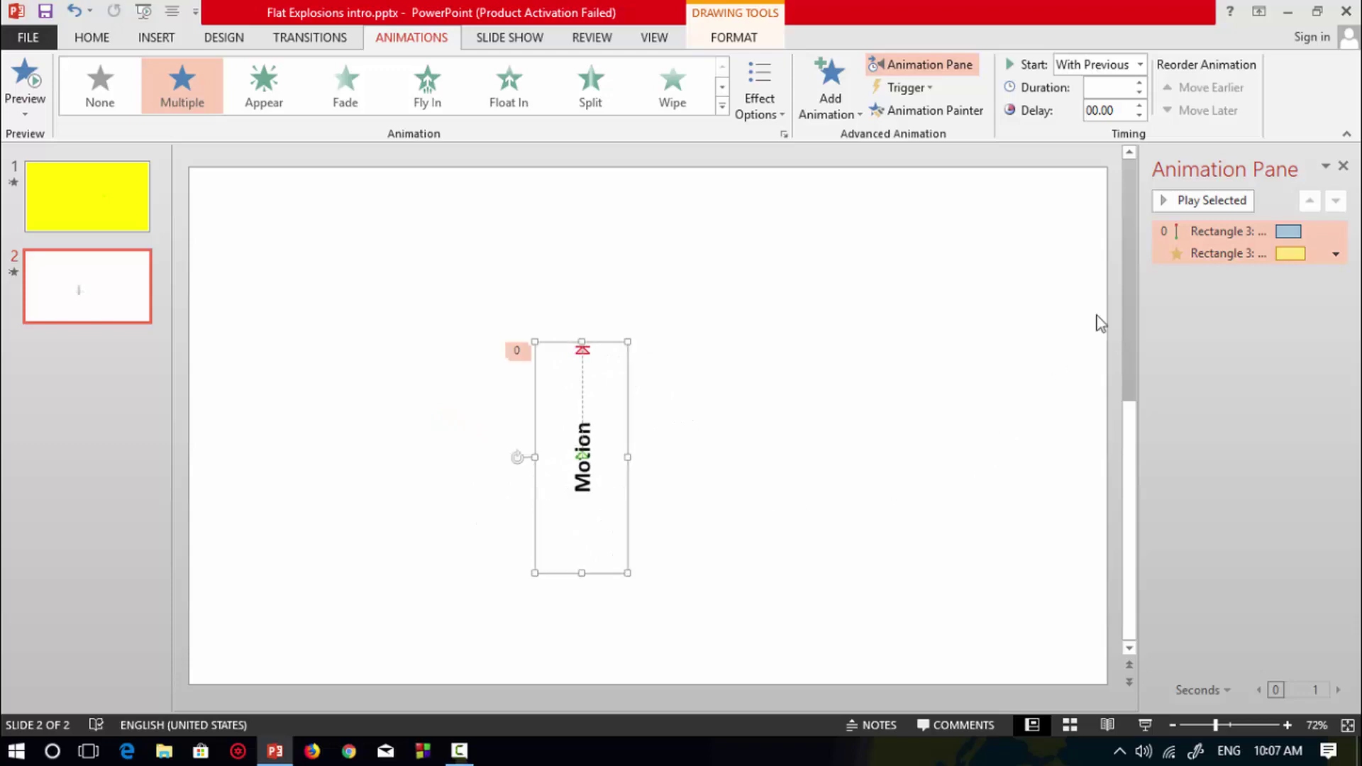
Step: Change the Spin amount on Motion to a custom 90° clockwise
click(1197, 253)
double_click(1197, 254)
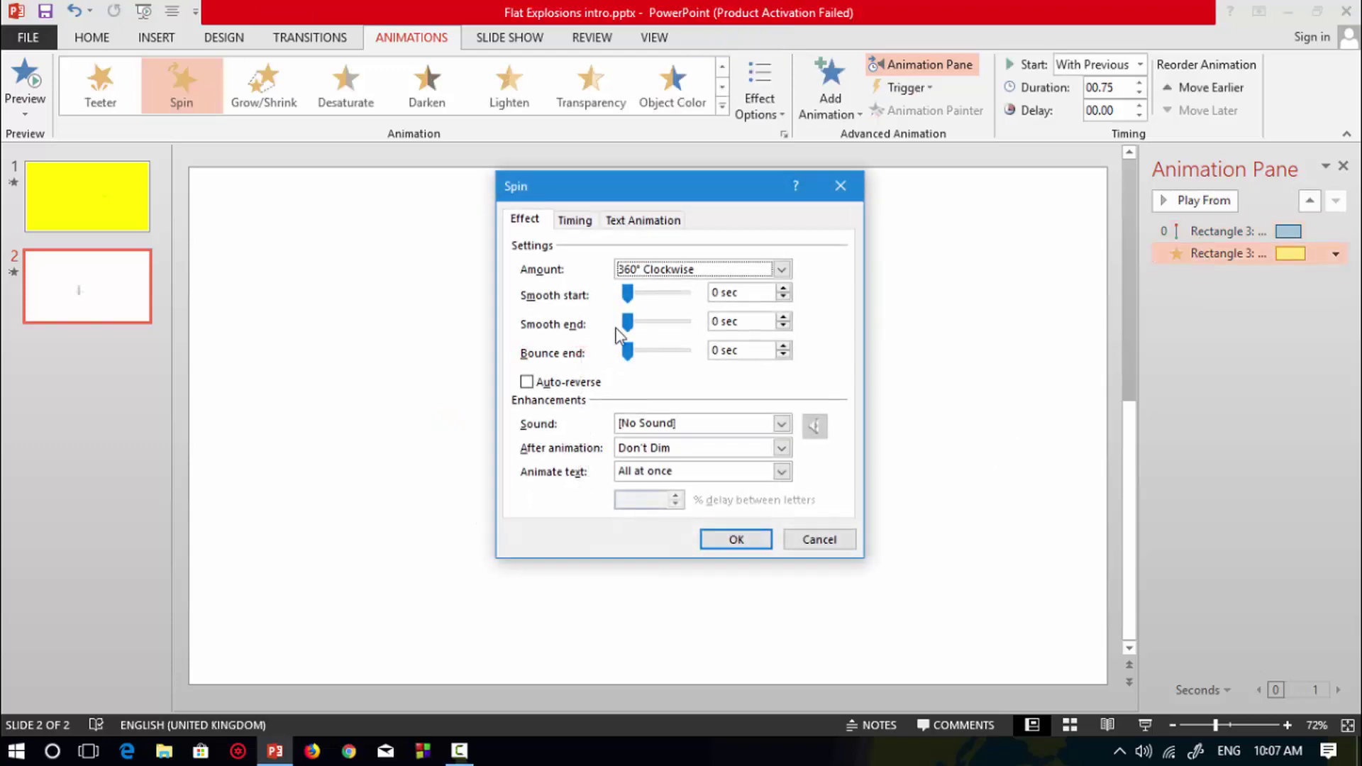
click(781, 269)
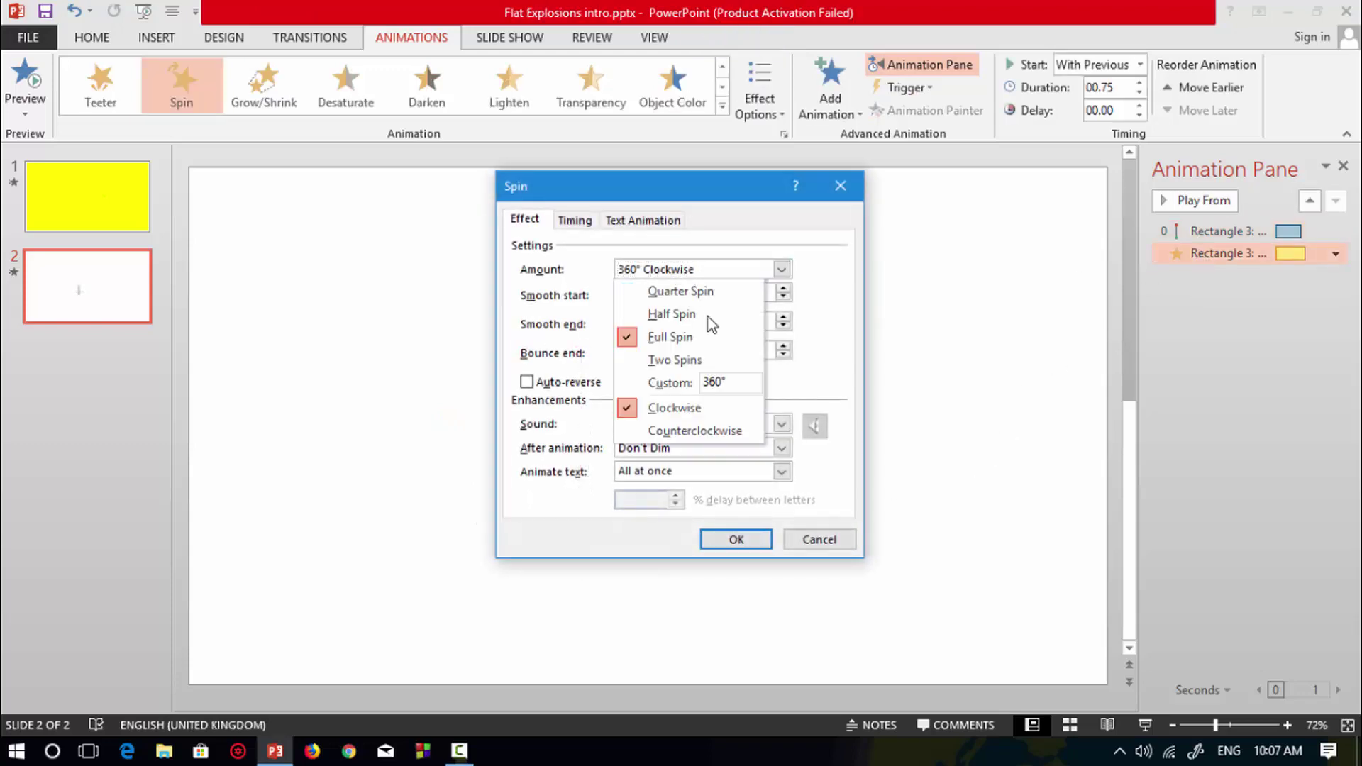
click(728, 382)
text(90)
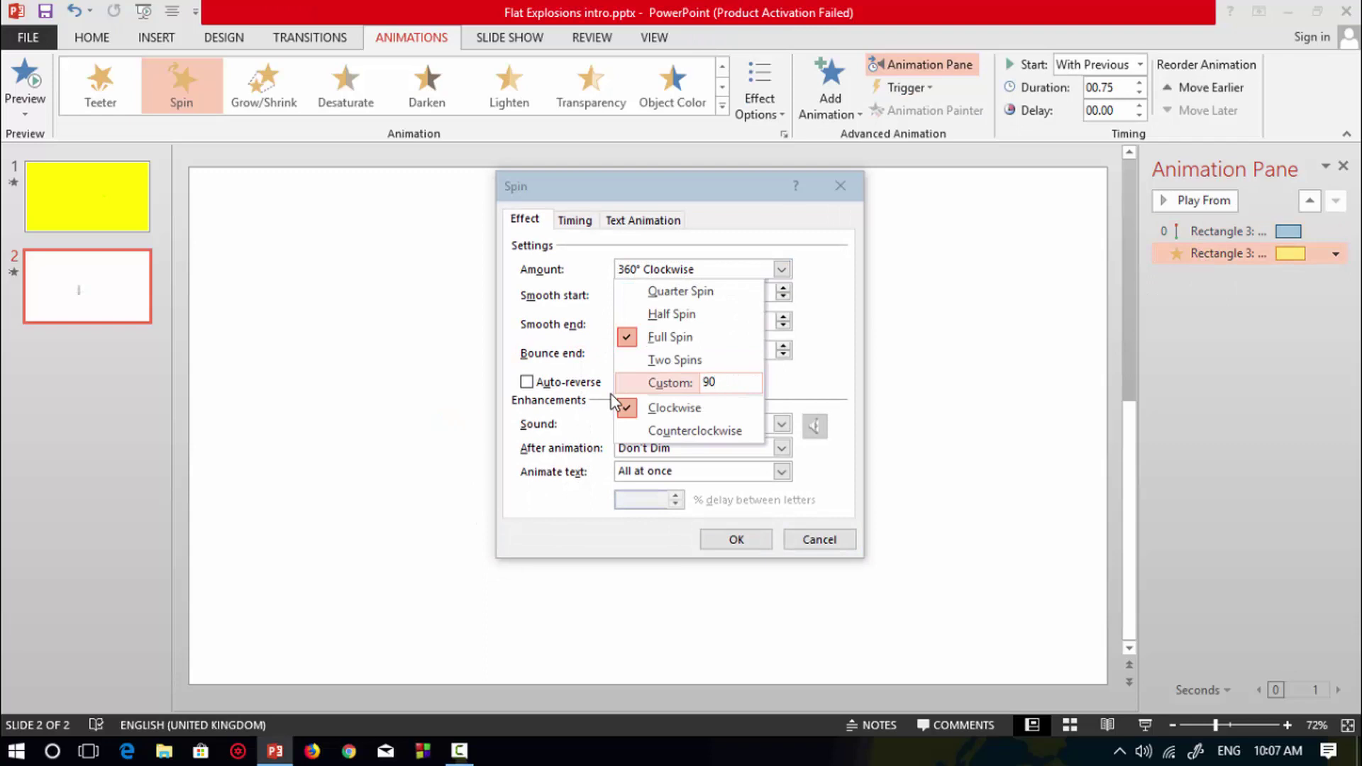
key(Return)
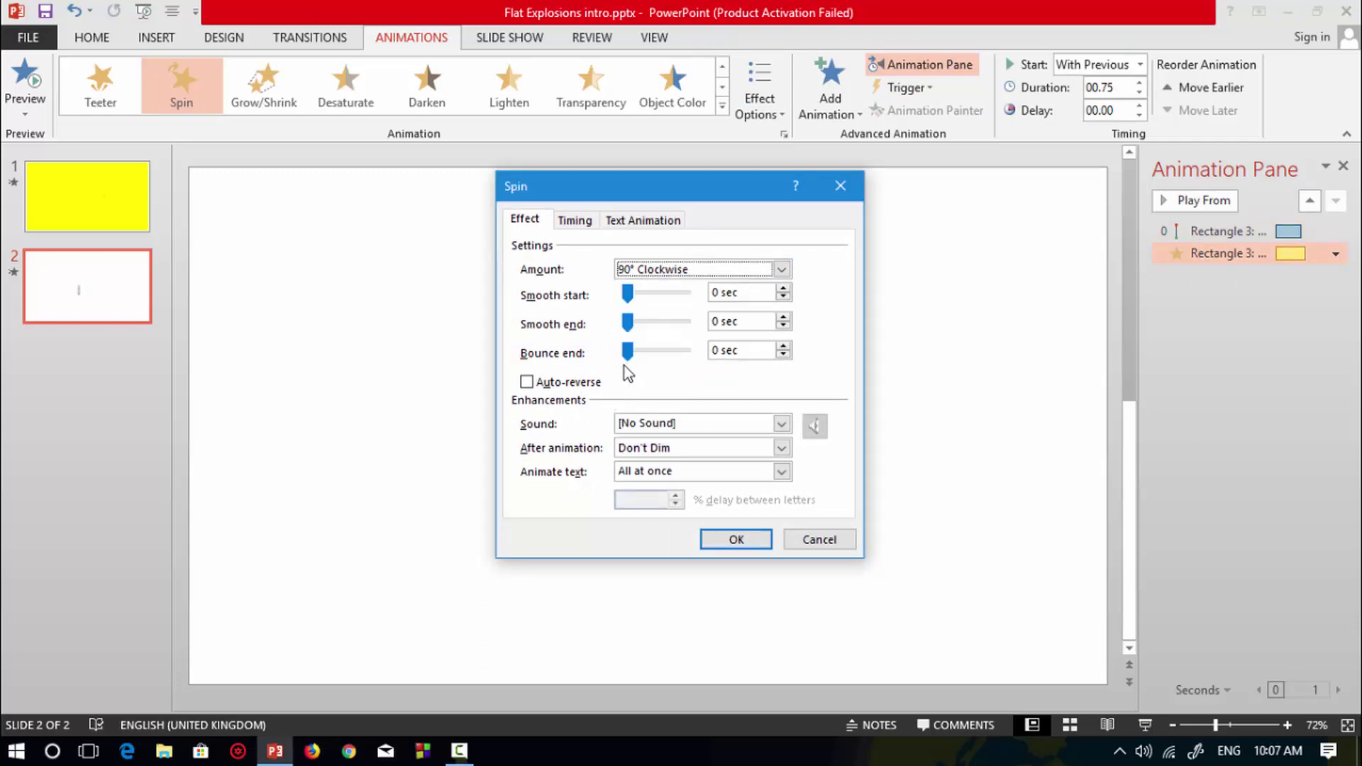
click(730, 539)
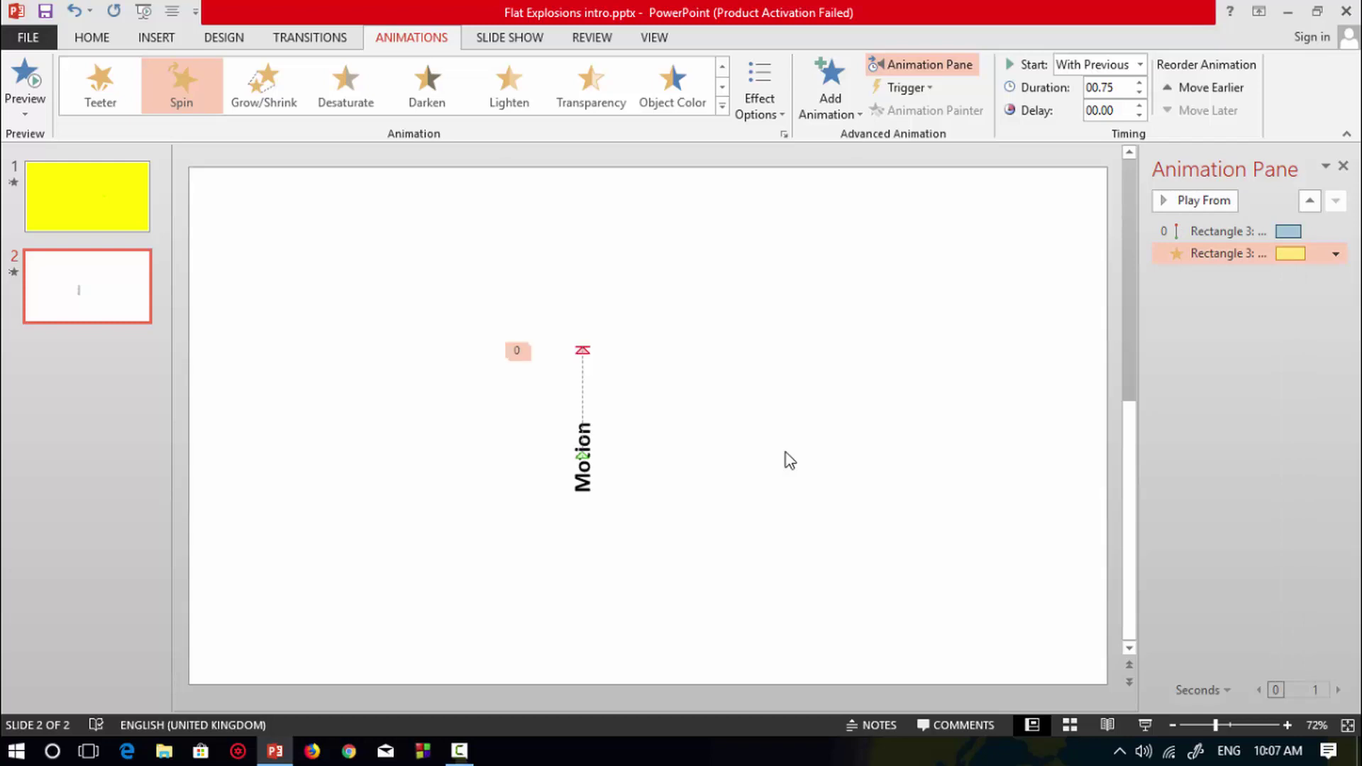
click(1333, 277)
click(1216, 242)
Step: Preview all the slide's animations with Play All
click(1219, 230)
click(1217, 253)
click(1208, 319)
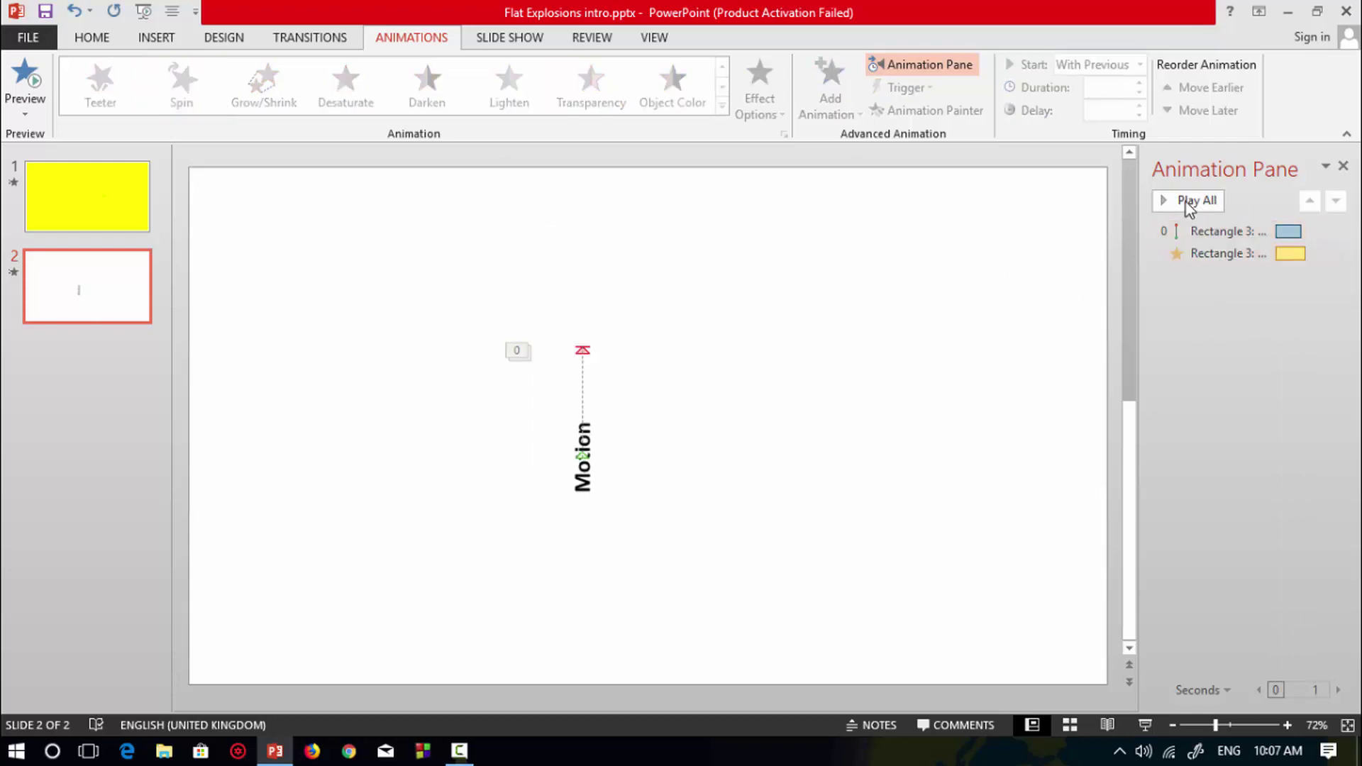
click(1189, 200)
Step: Add a second Lines motion path to Motion and drag its end point upward
click(583, 472)
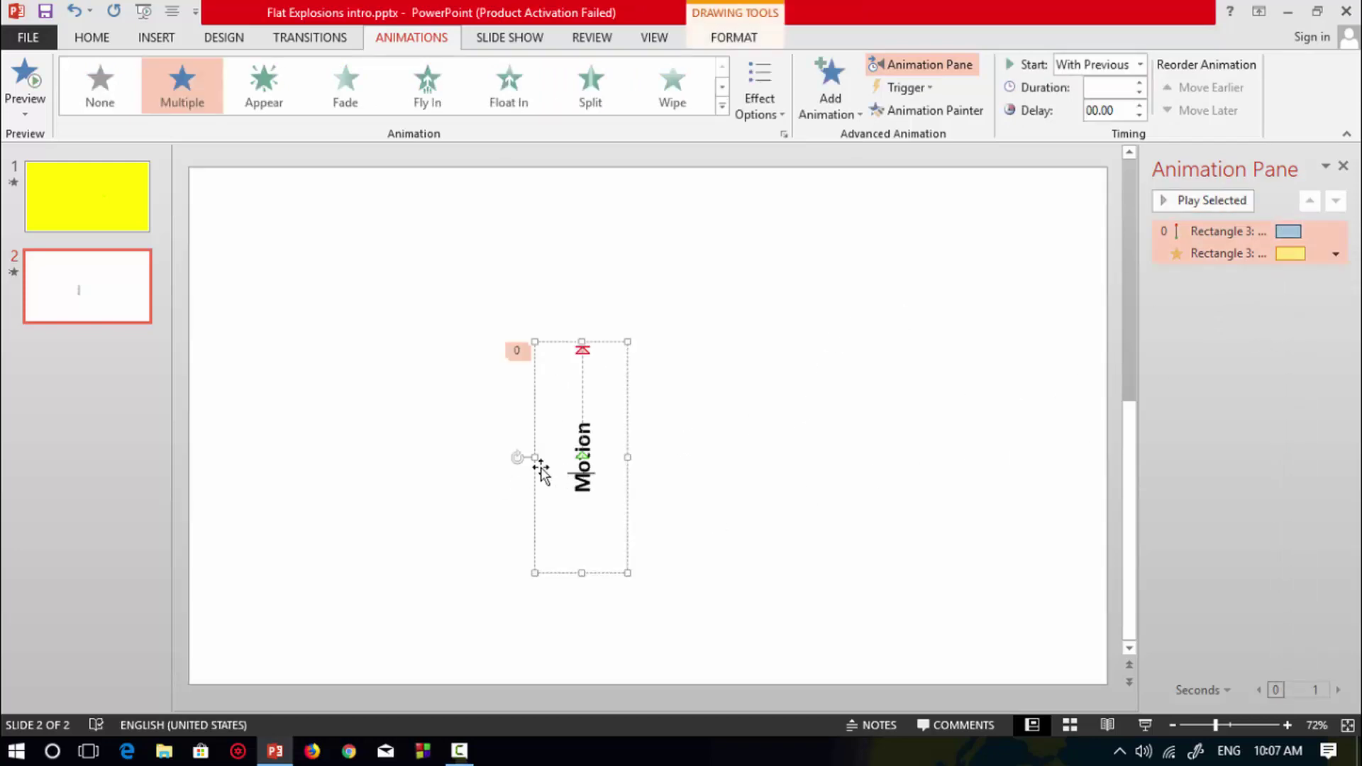
click(837, 112)
scroll(1092, 346, down, 3)
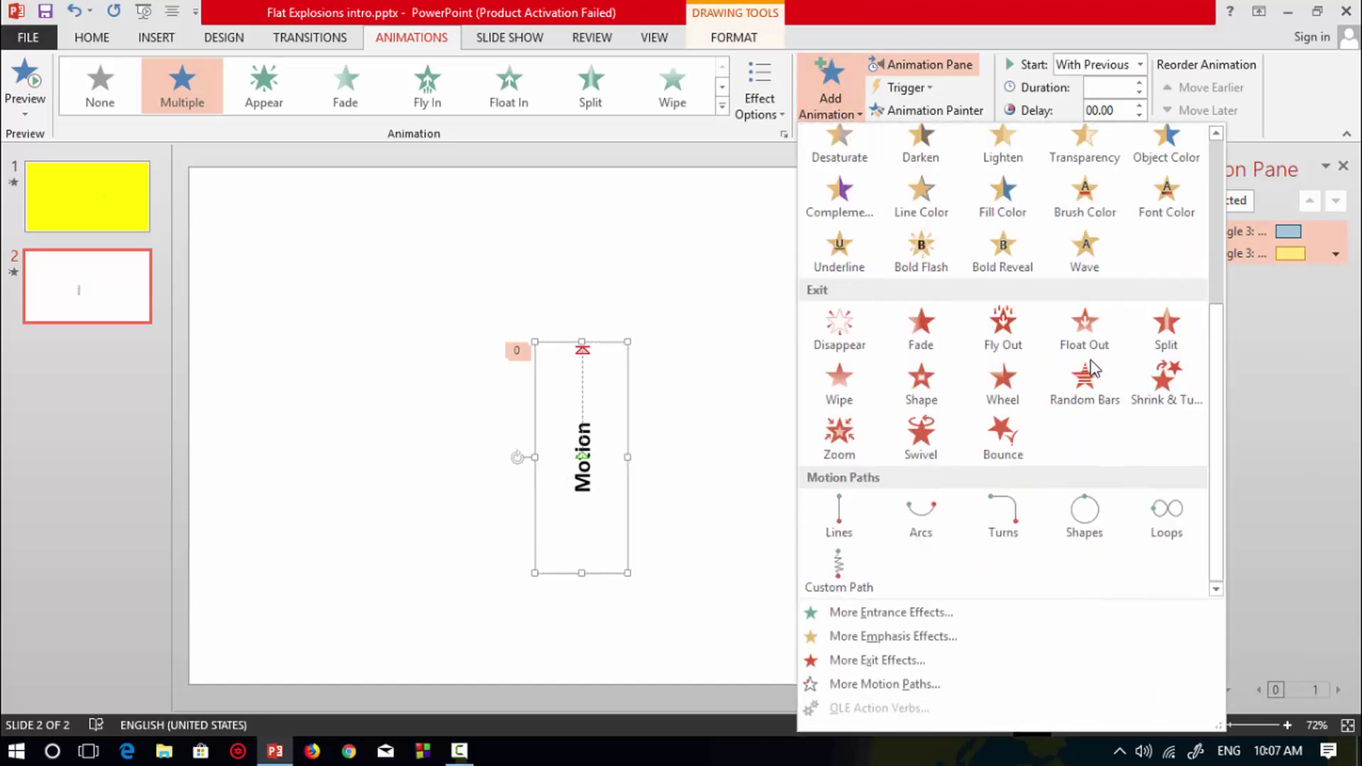
click(838, 514)
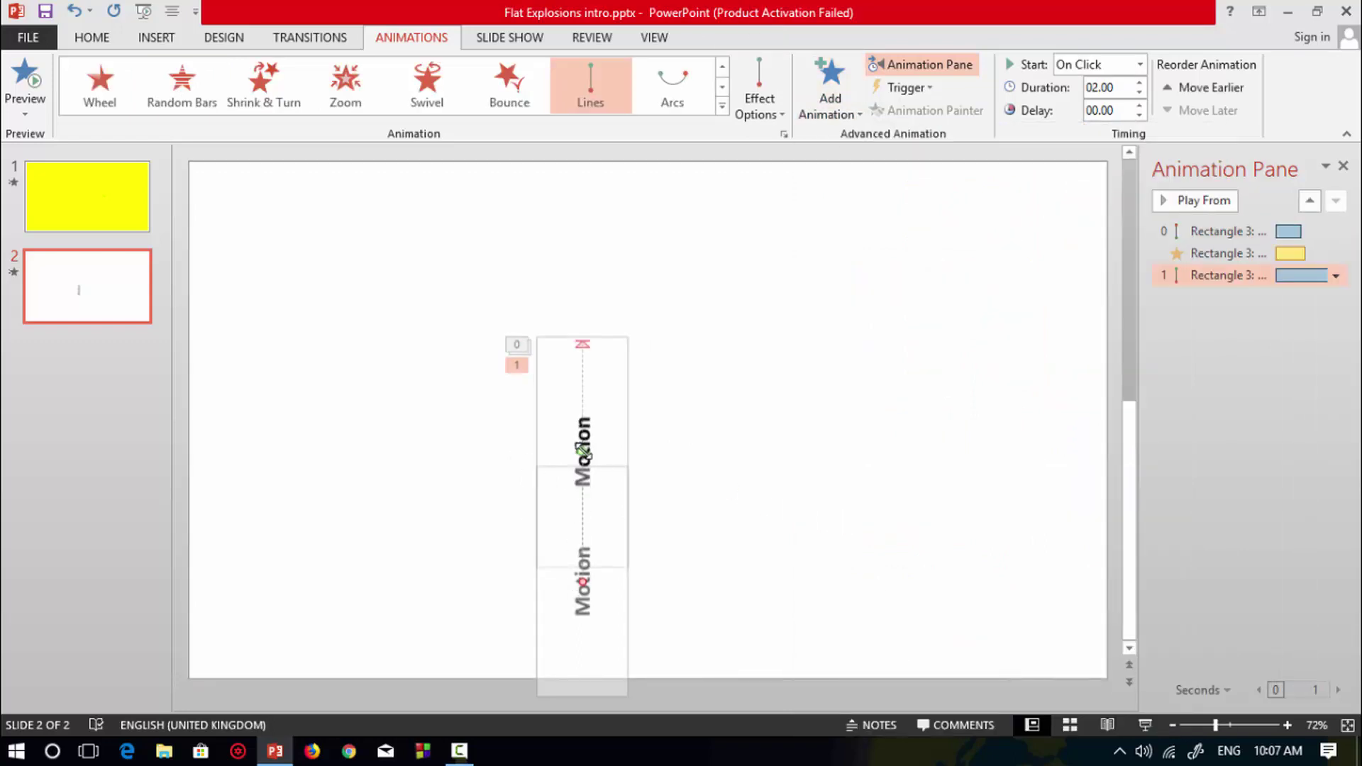
drag(582, 451, 582, 339)
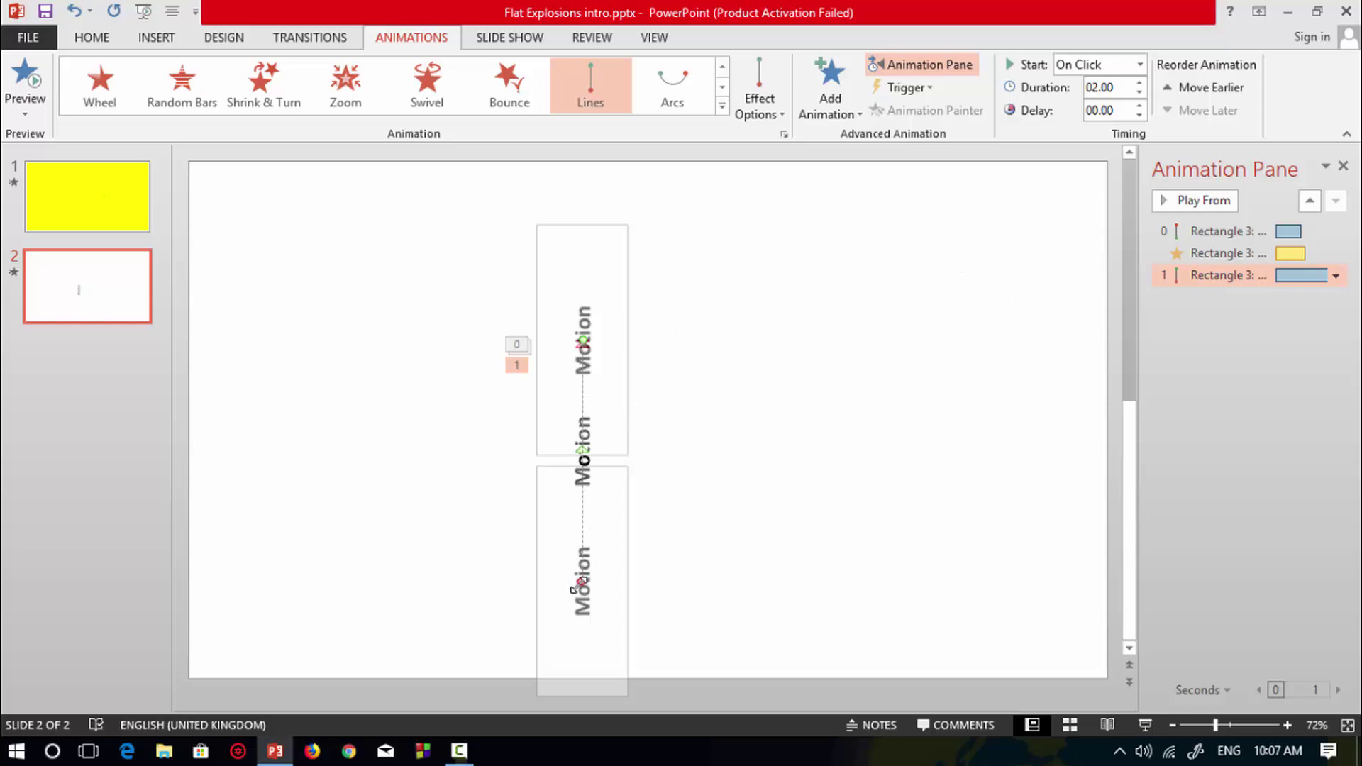
drag(576, 587, 580, 414)
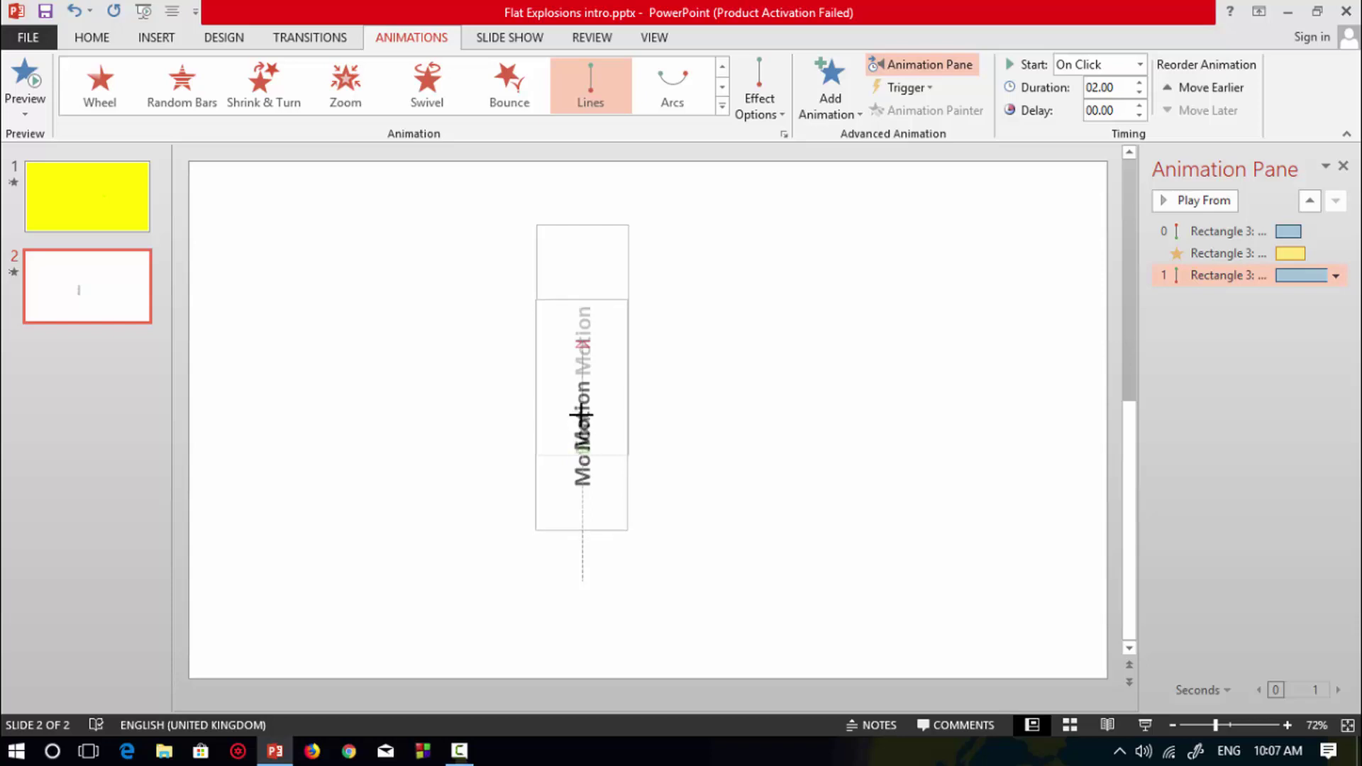
drag(580, 413, 580, 414)
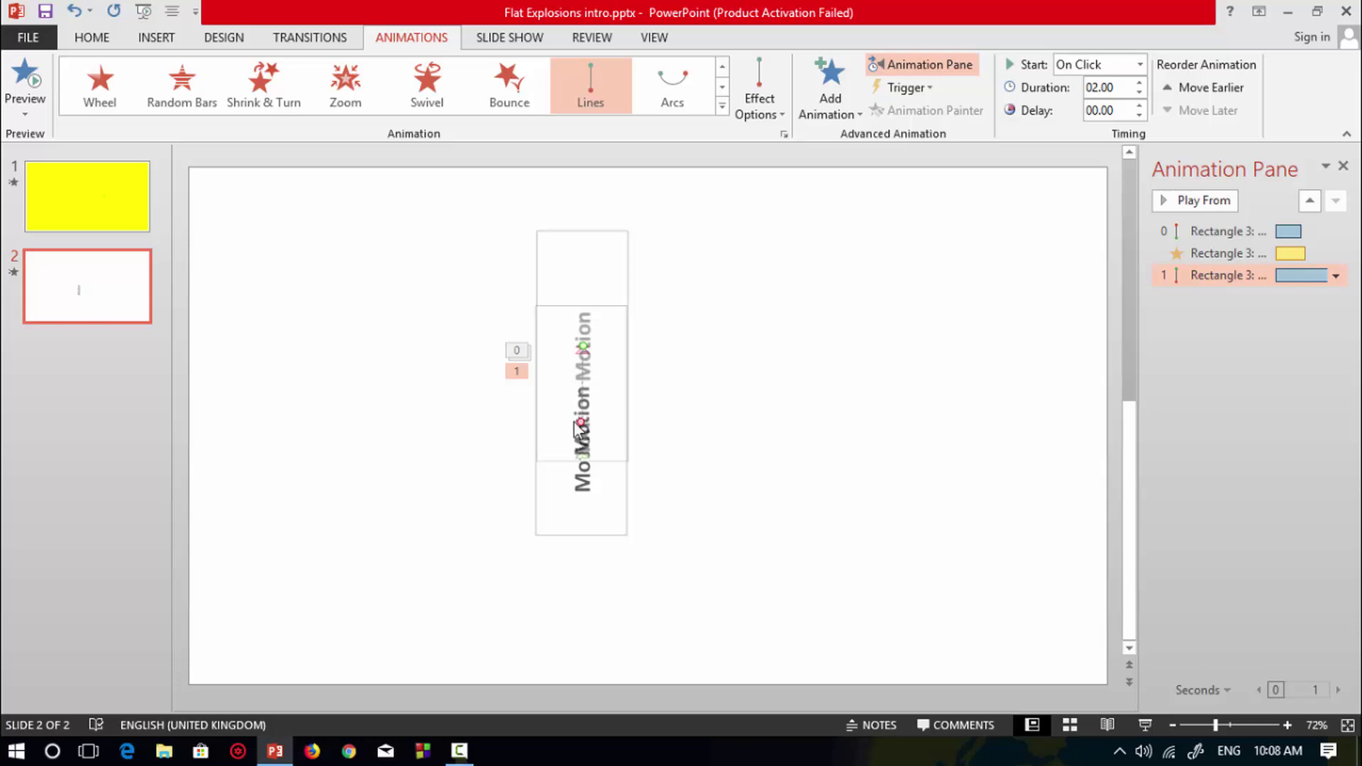
Step: Set the second Lines path to With Previous with 0.50-second duration, then preview all
click(1284, 336)
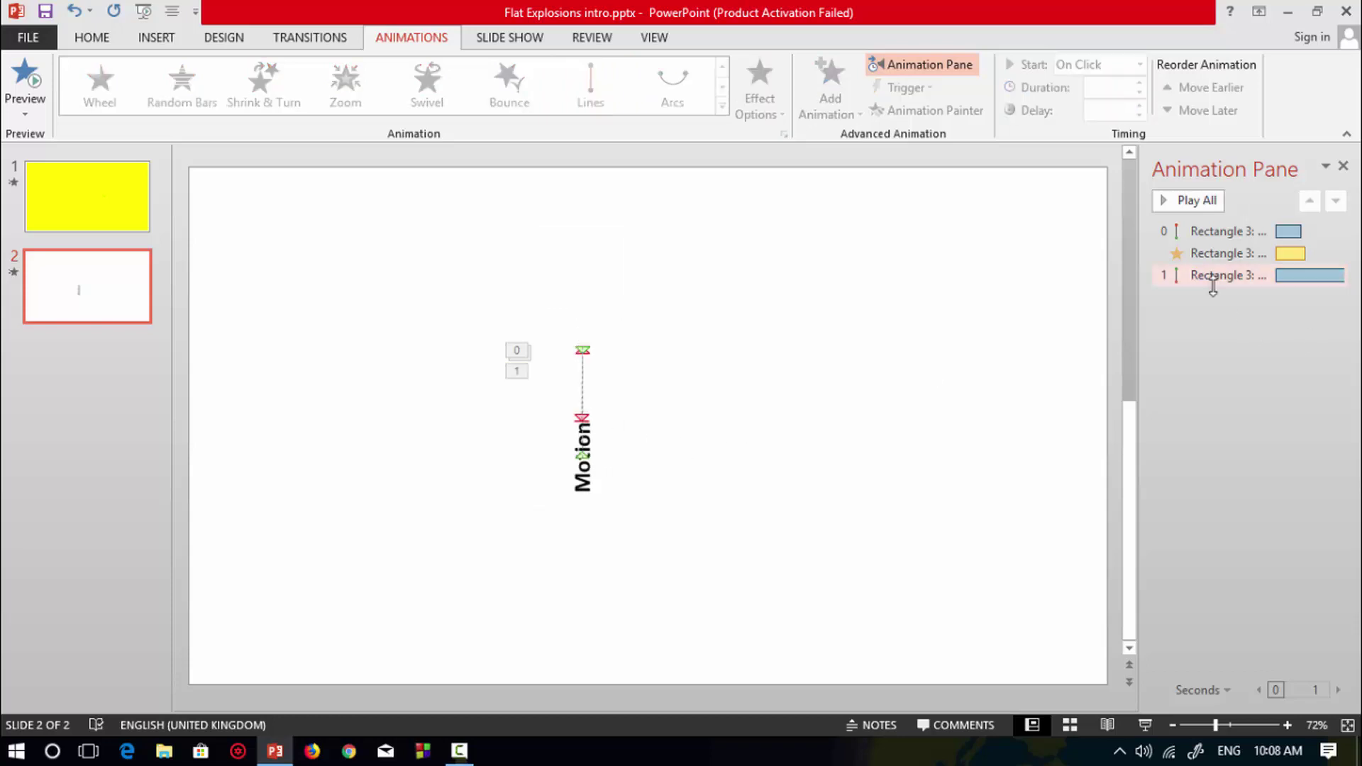
click(1227, 275)
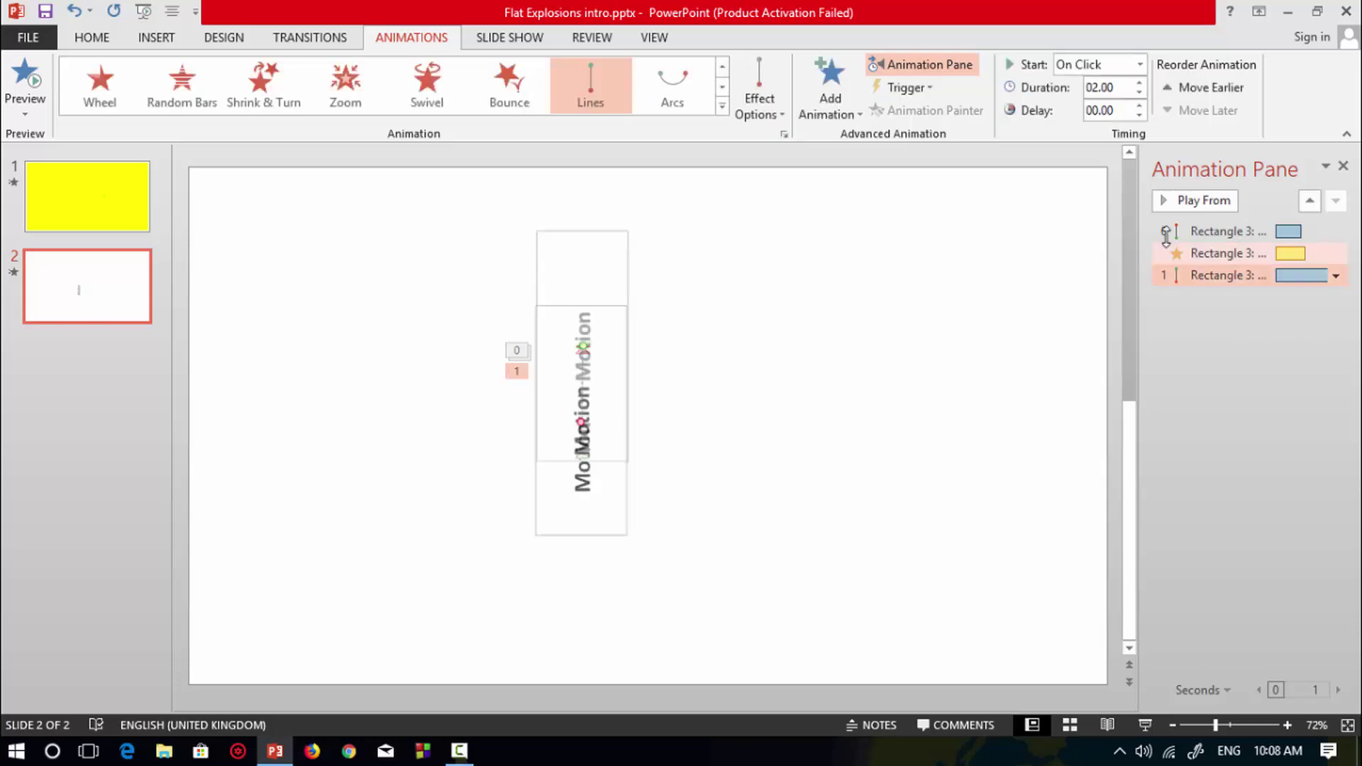
click(1138, 65)
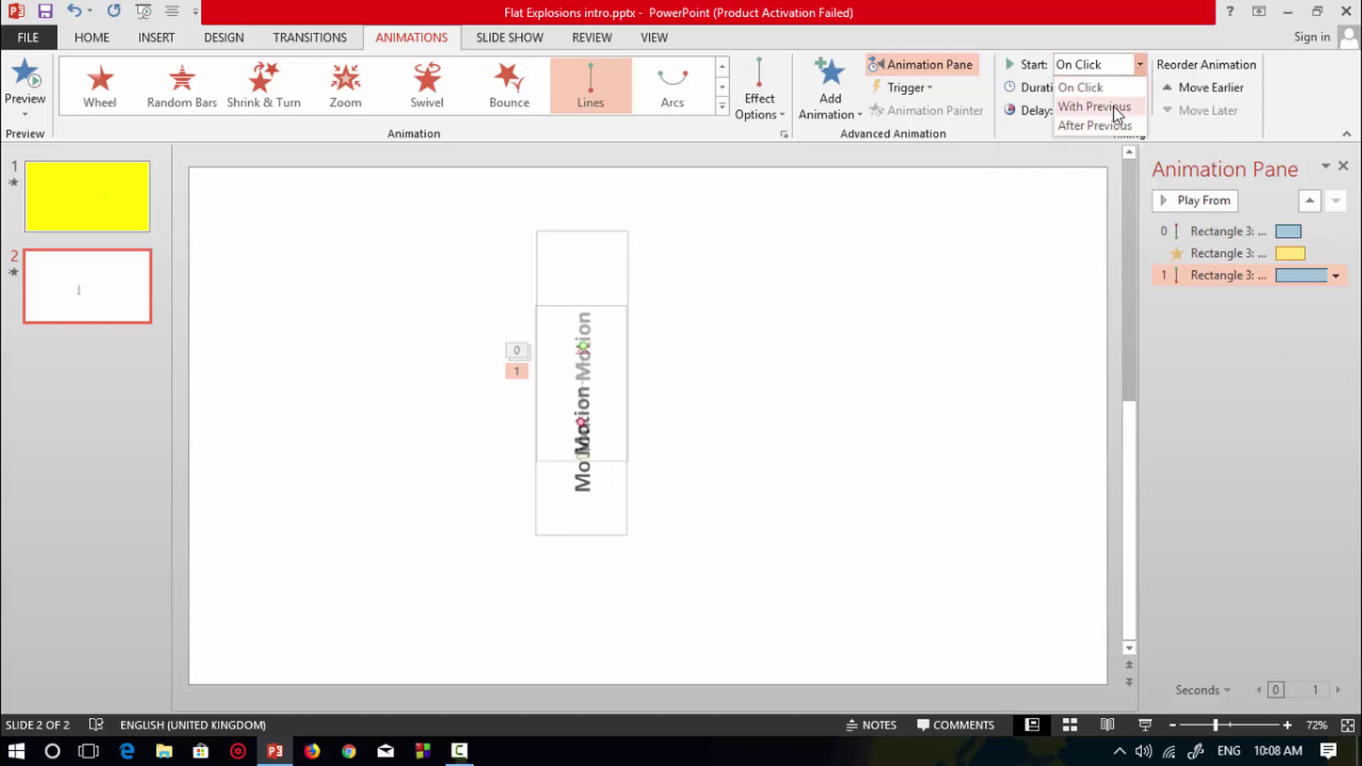
click(1117, 108)
double_click(1103, 90)
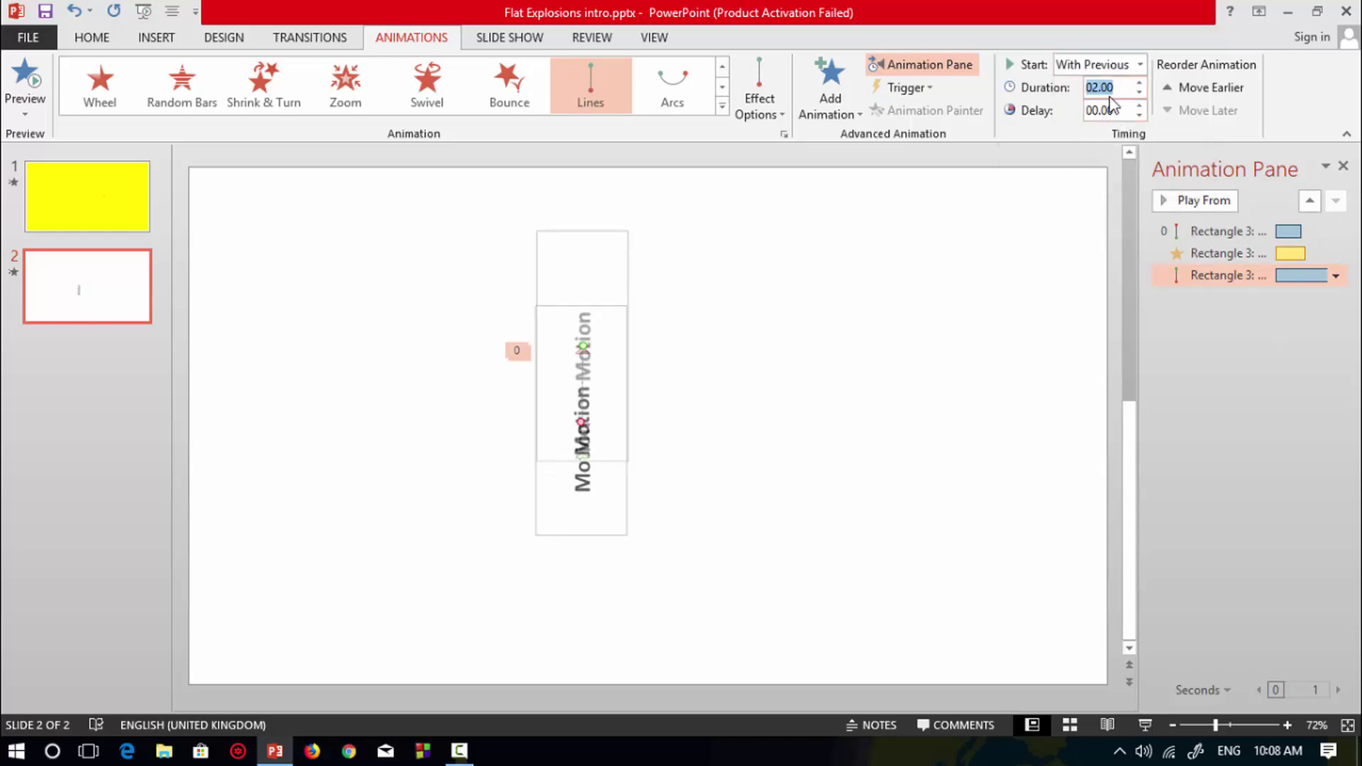
key(BackSpace)
text(.50)
key(Return)
click(1220, 385)
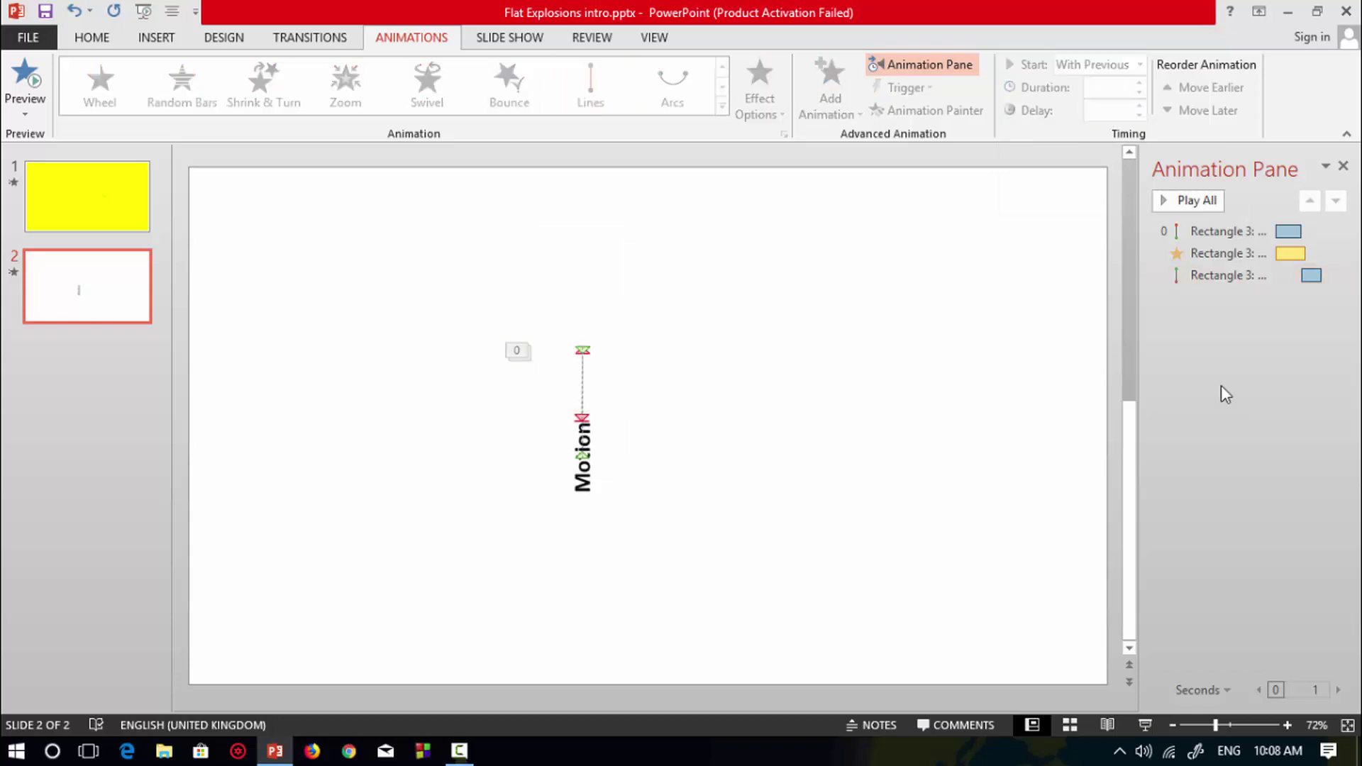
click(1182, 203)
Step: Duplicate the Motion box to its right, retype it as 'Graphics', then duplicate that box
click(585, 488)
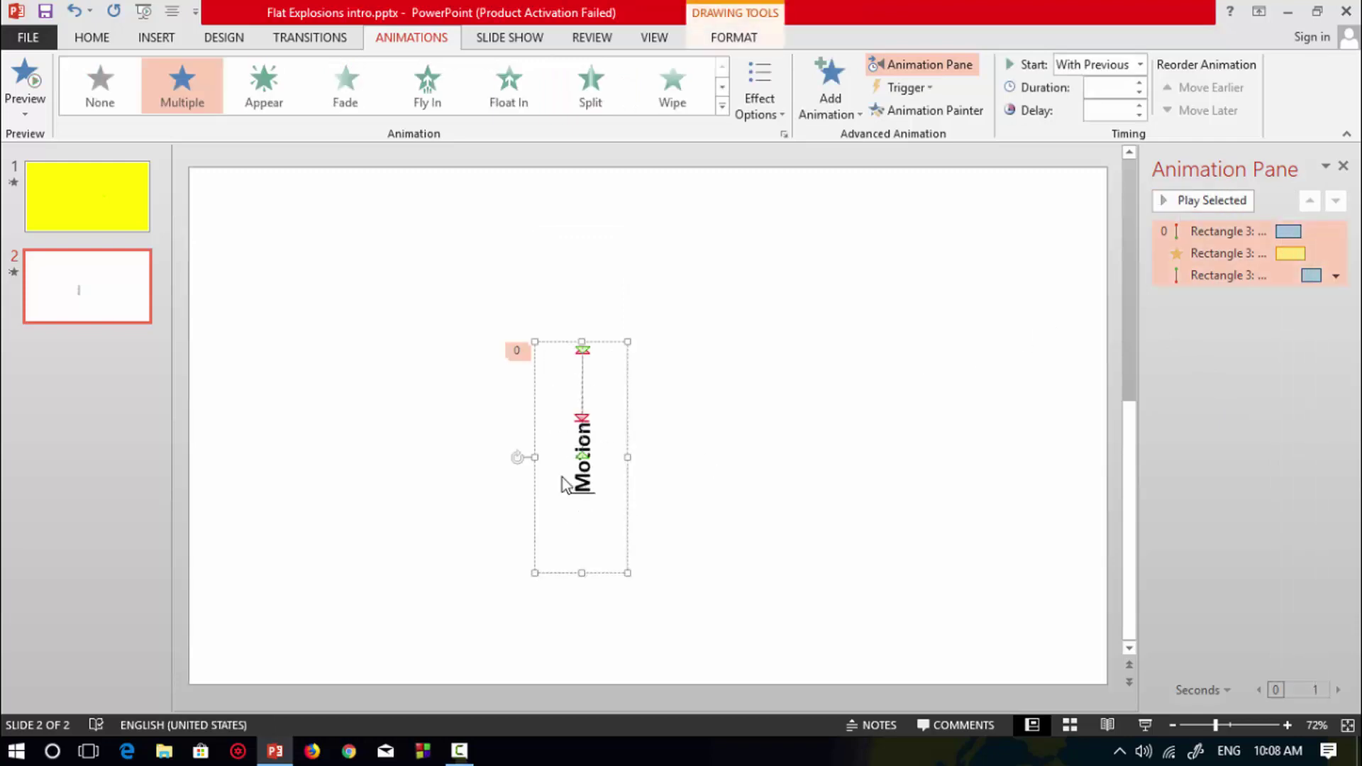
click(532, 419)
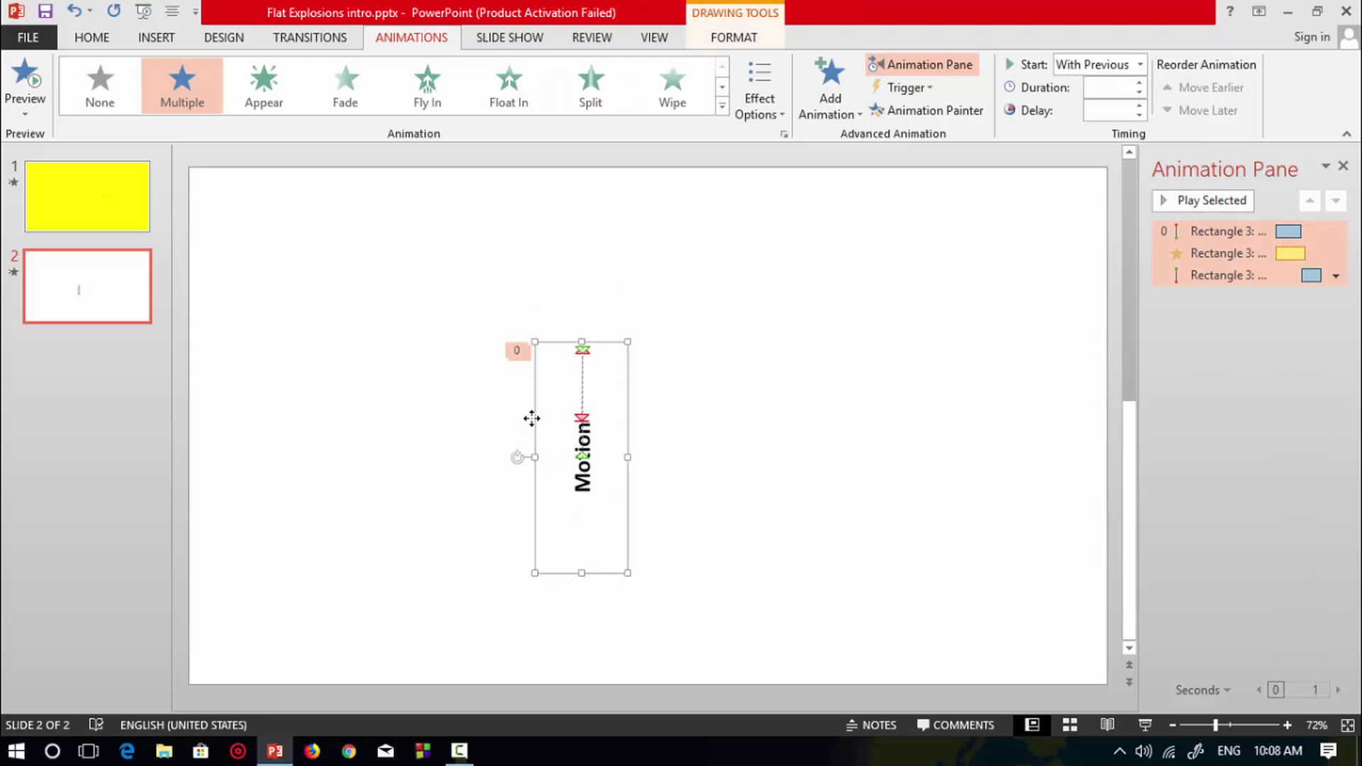
key(ctrl+d)
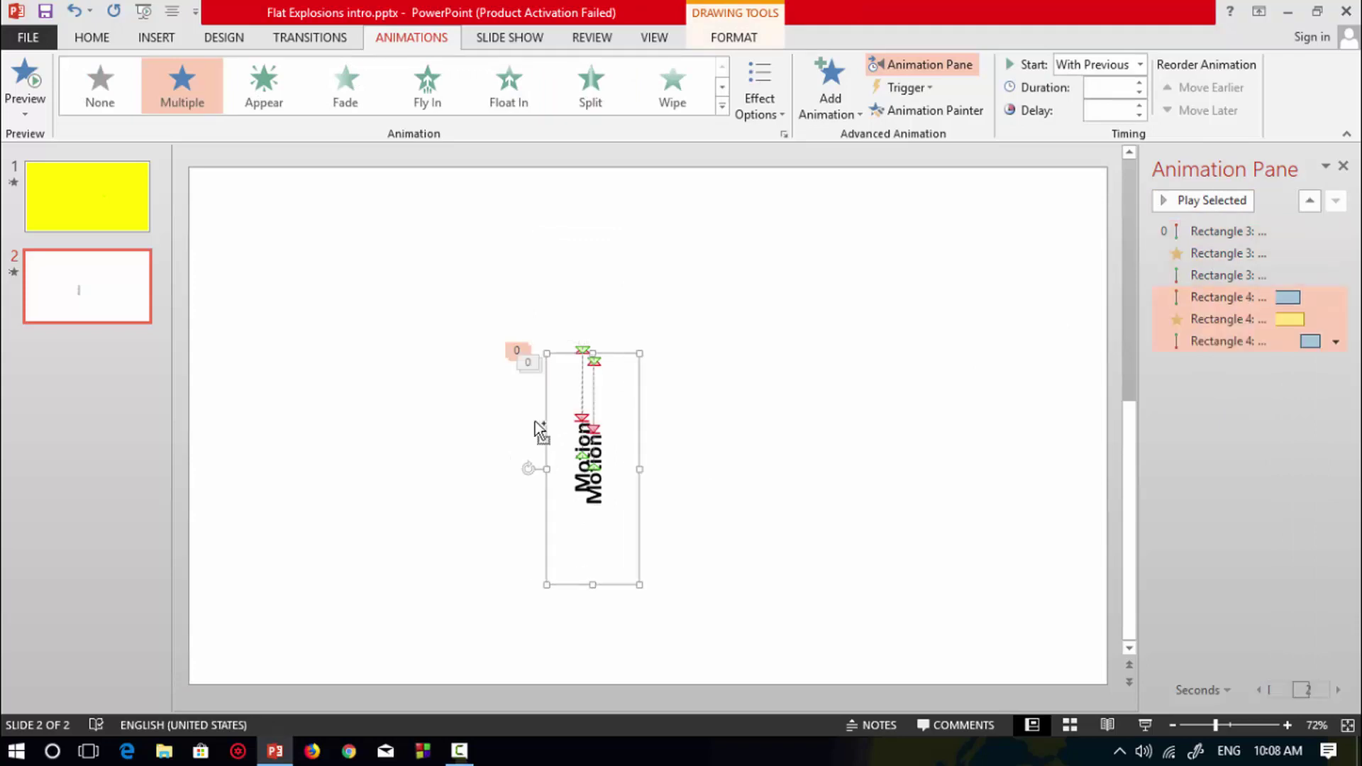
drag(545, 460, 630, 441)
double_click(690, 444)
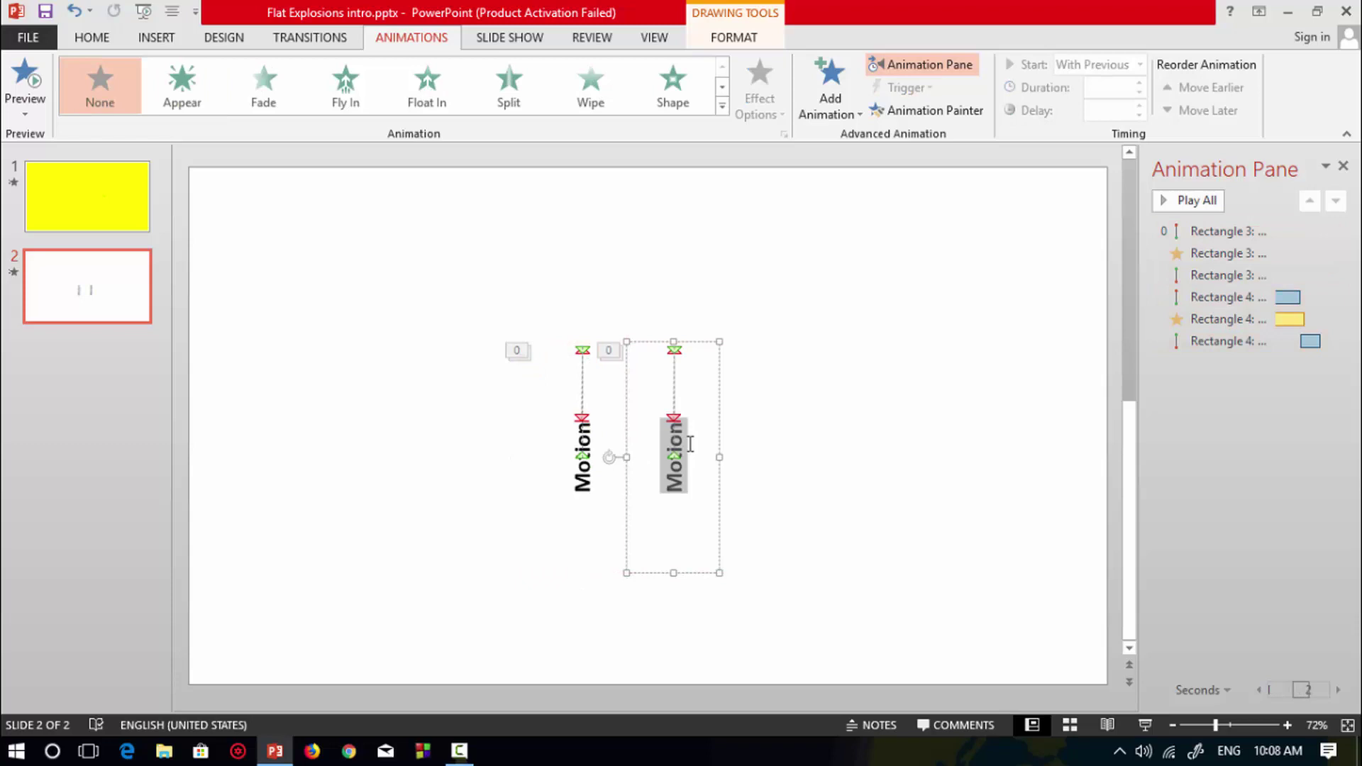
text(Gra)
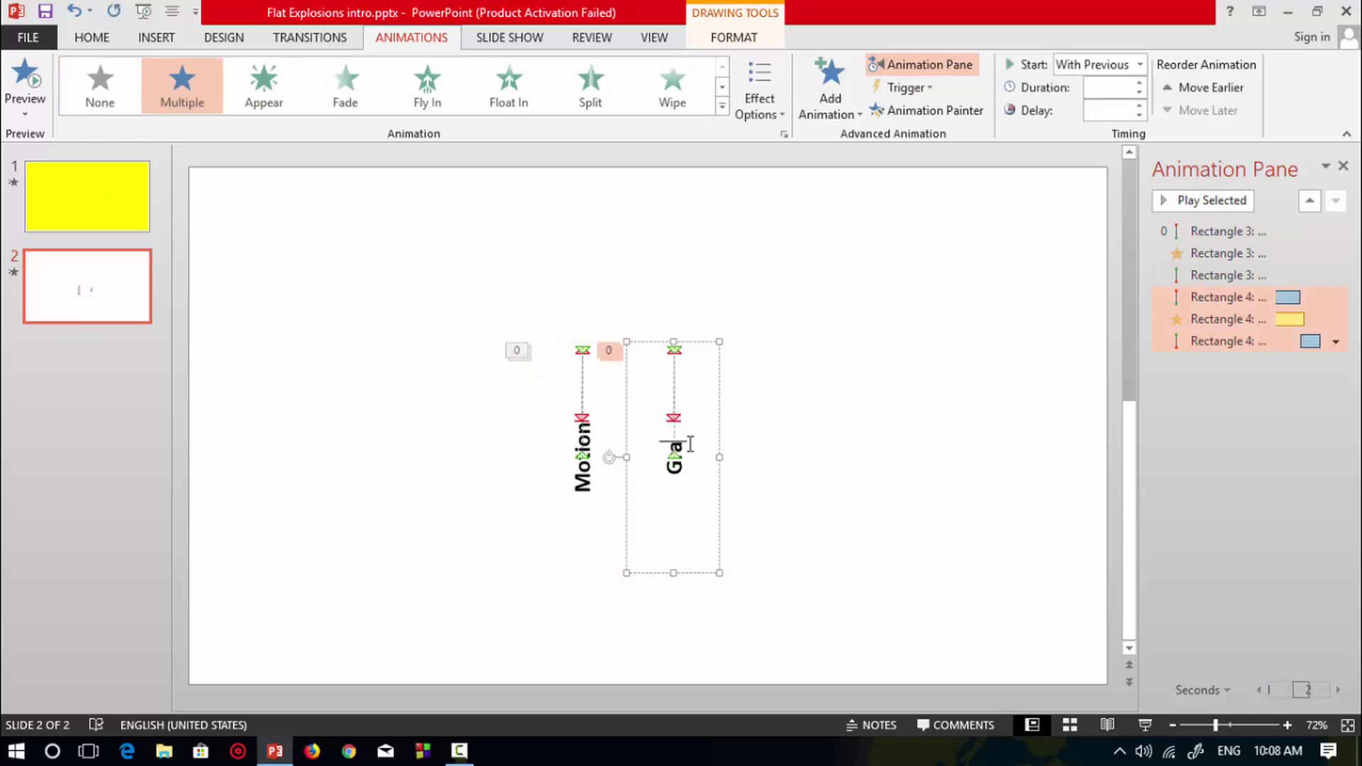
text(phics)
click(717, 422)
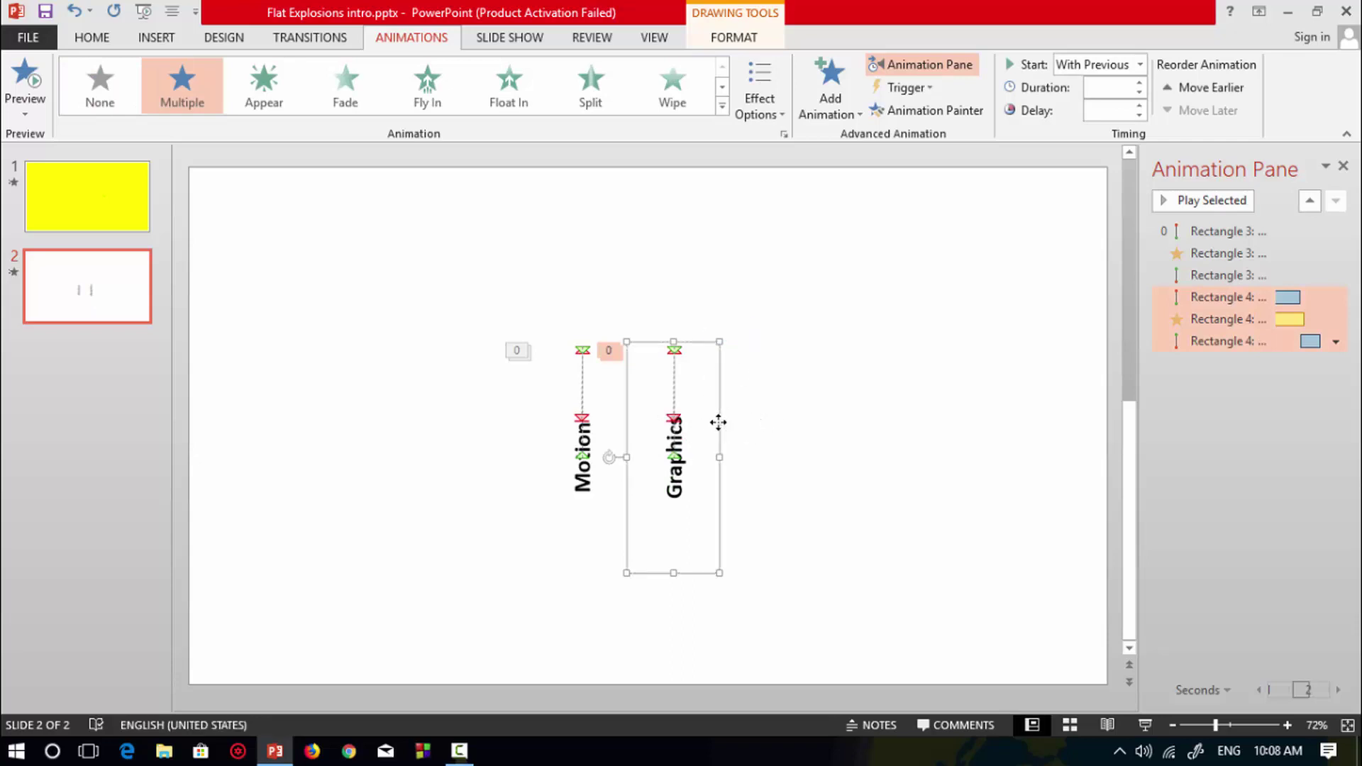
key(ctrl+d)
Step: Replace the copied box's text with 'PowerPoint', then check the boxes and deselect the slide
double_click(775, 457)
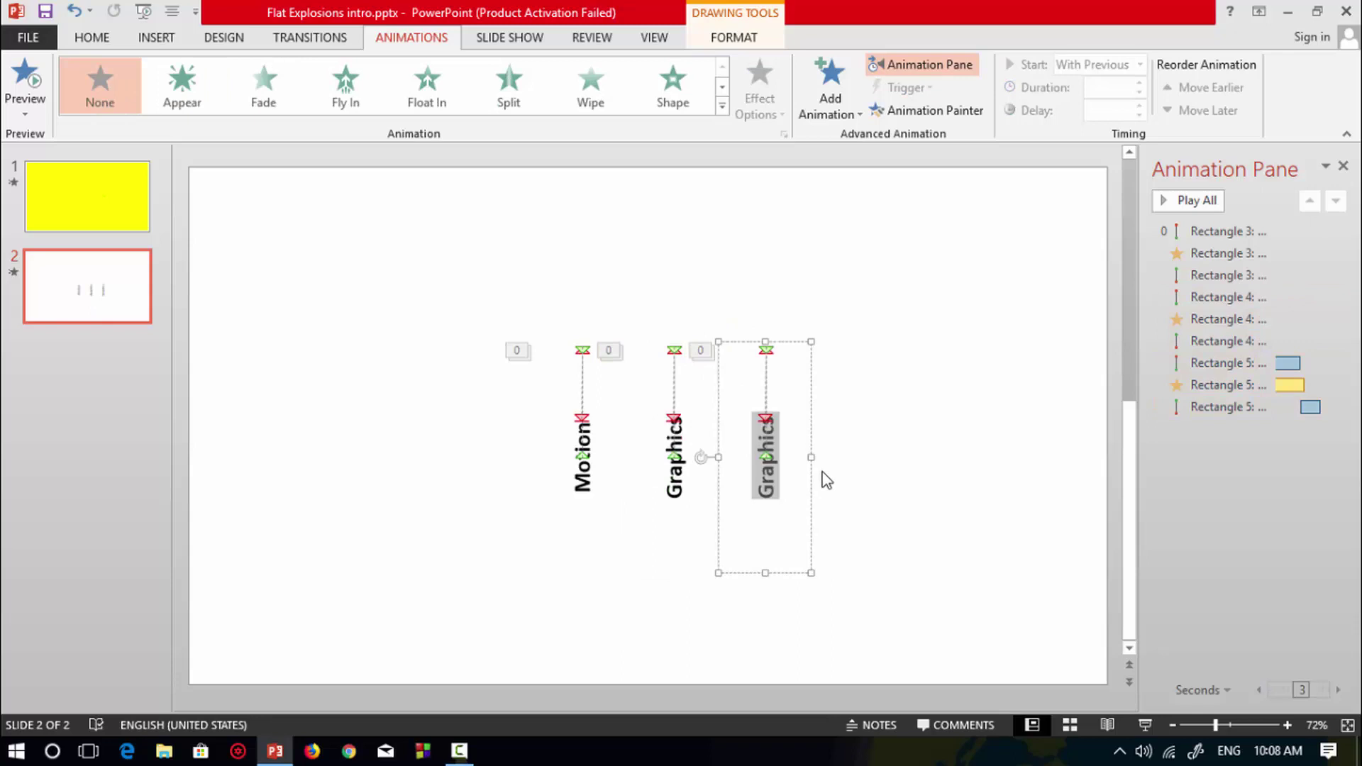
text(Power)
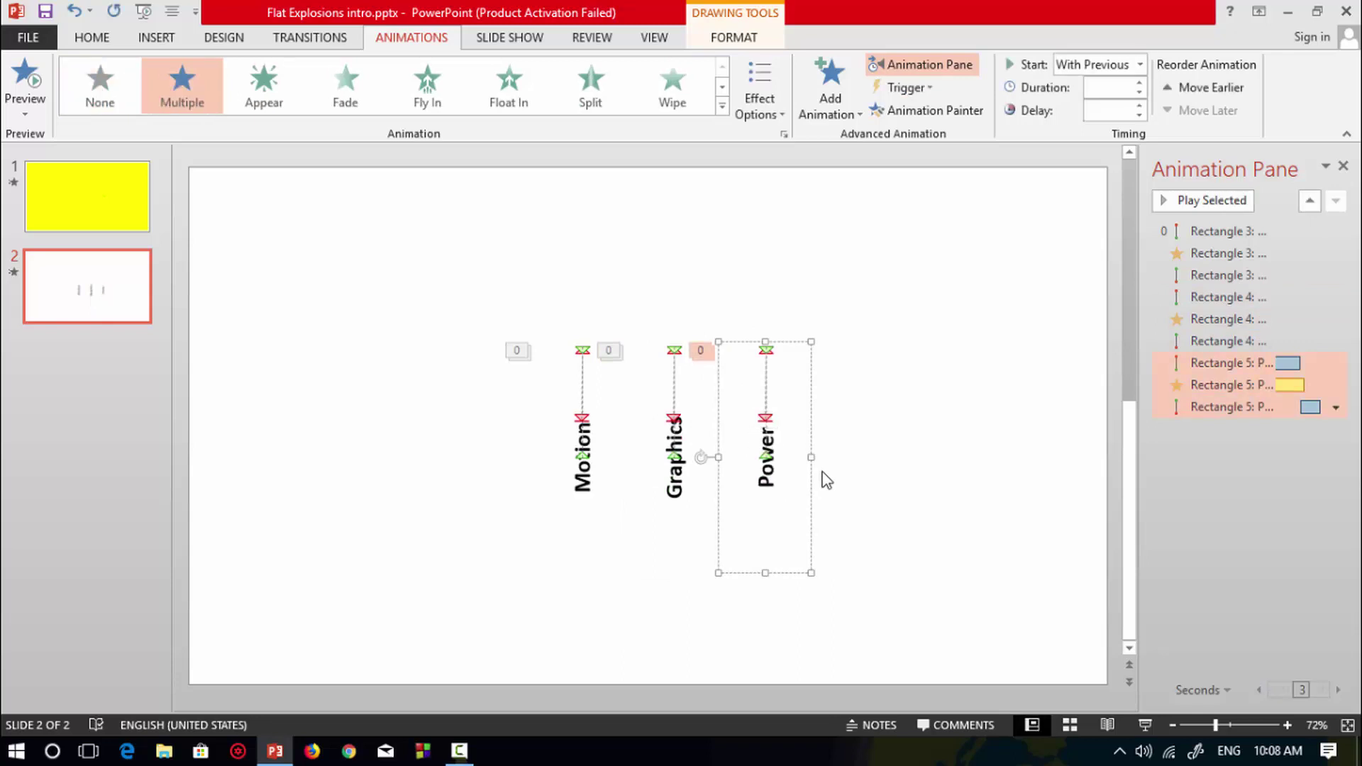
text(Point)
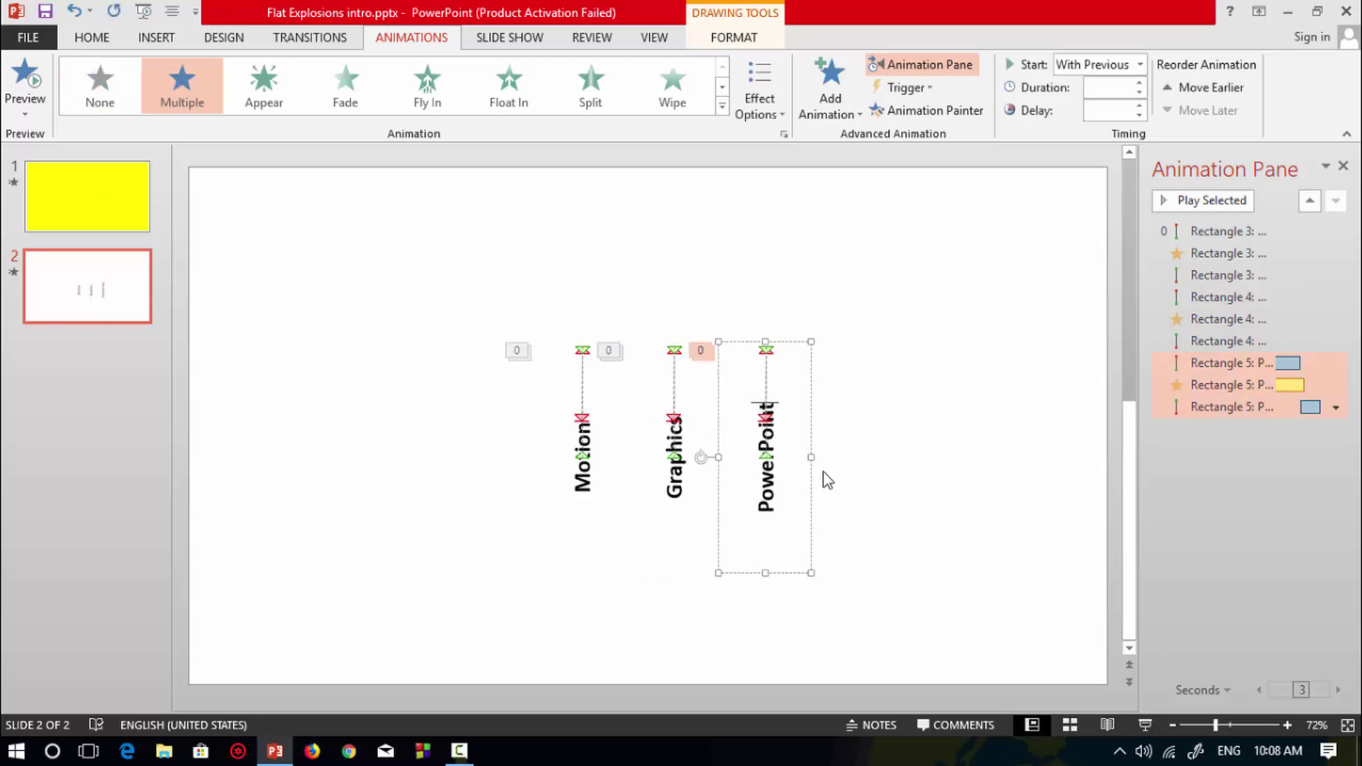
click(688, 484)
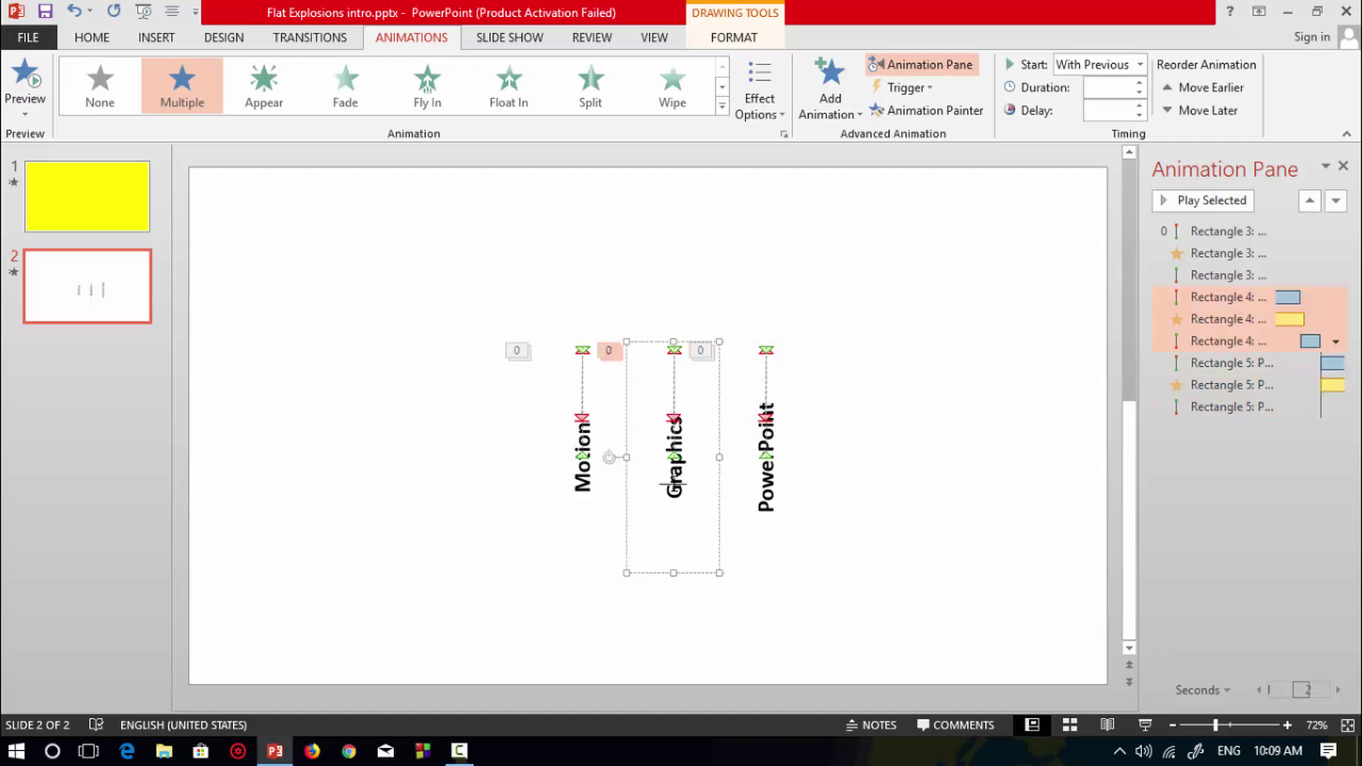
click(766, 449)
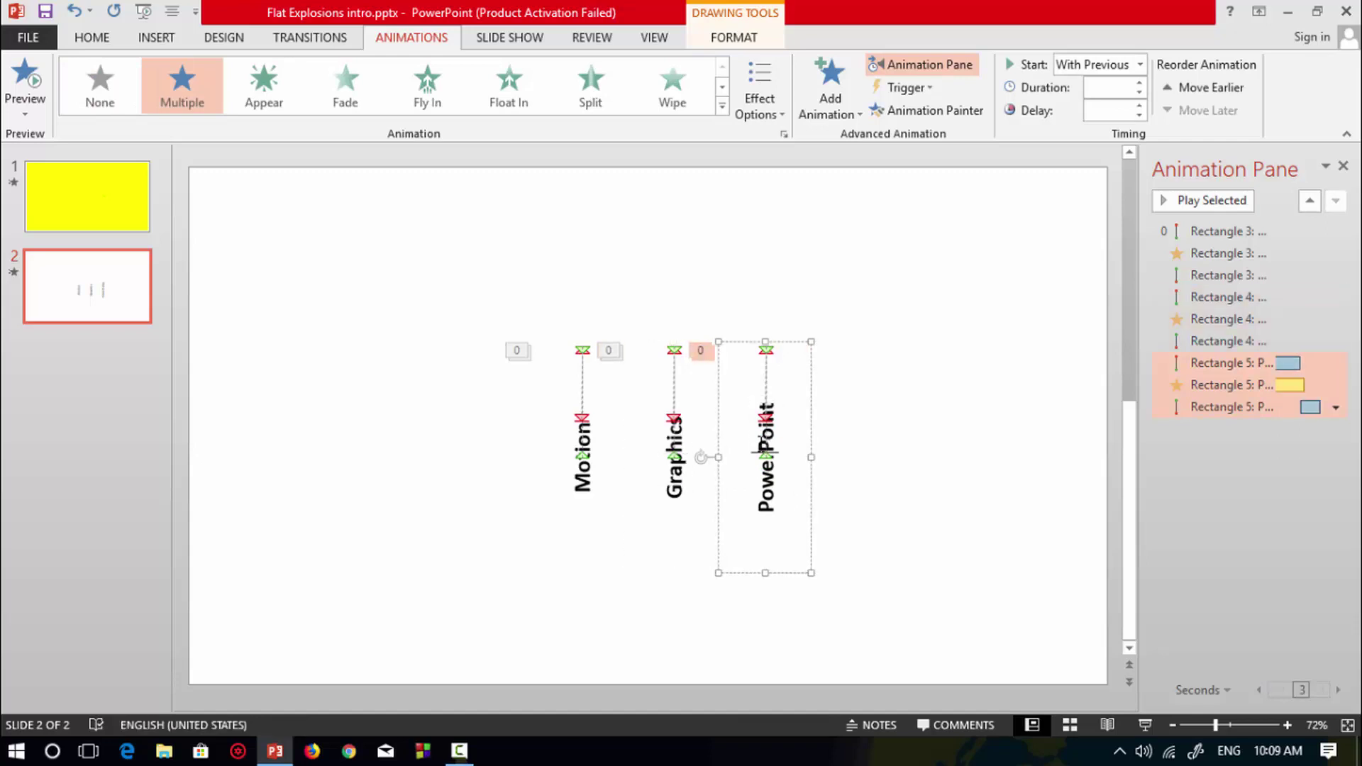
click(937, 354)
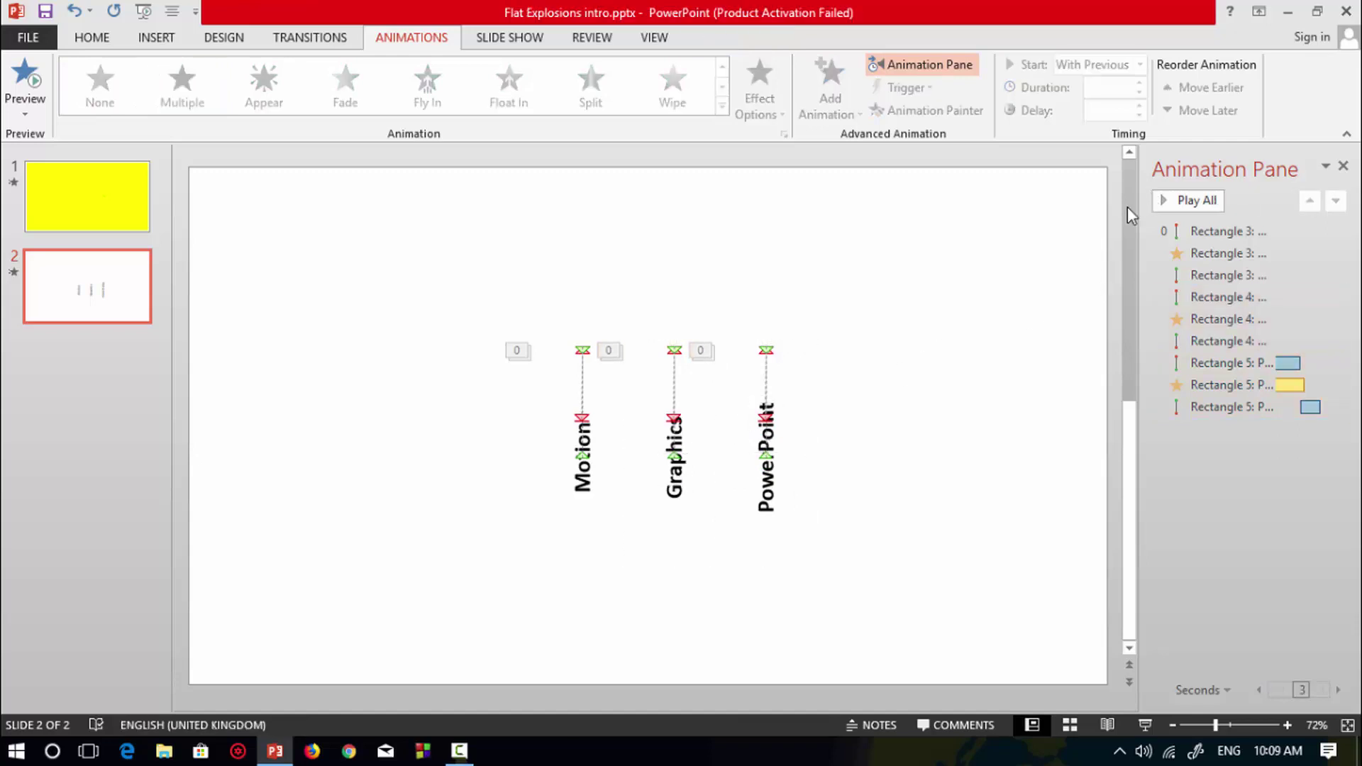